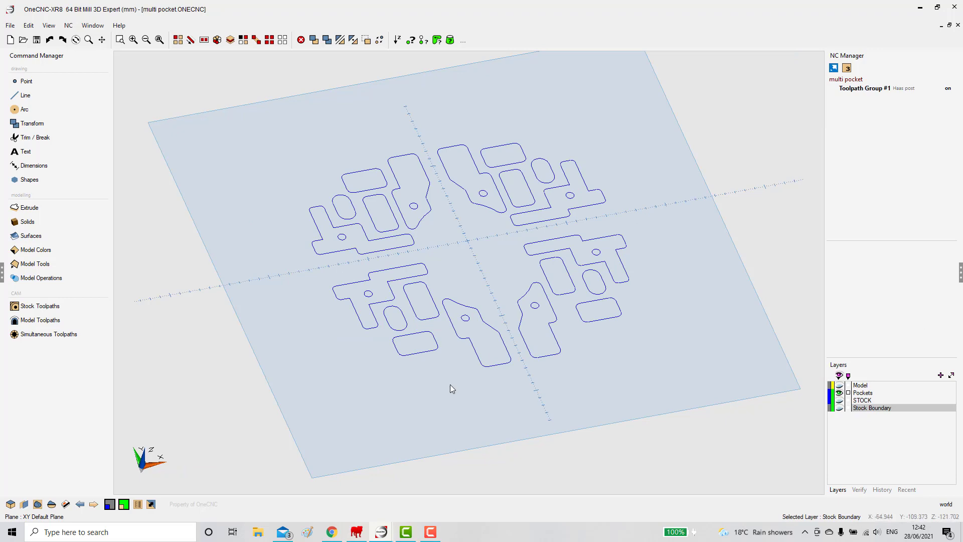
- Check the Model layer, hide it again, select all the visible pocket outlines and clear that selection
{"action": "left_click", "coordinate": [840, 386]}
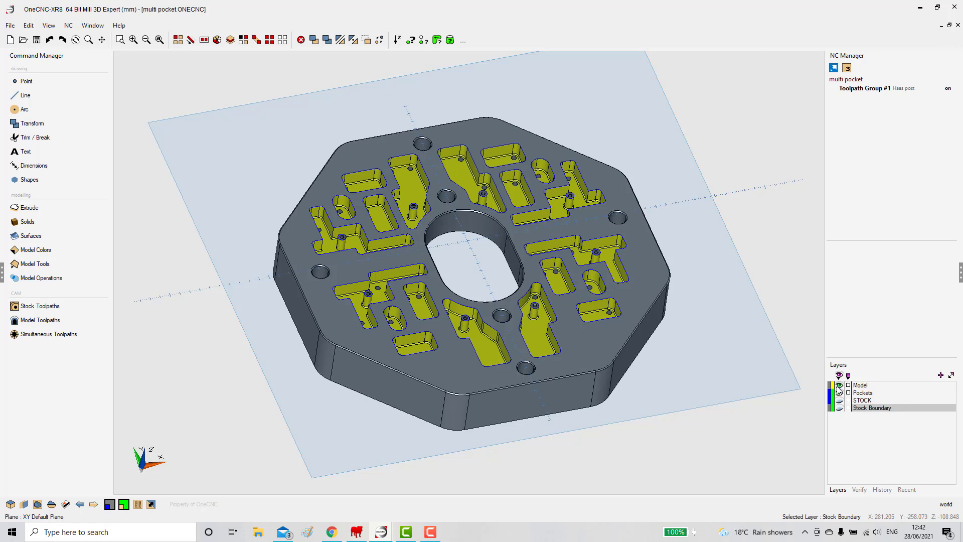
{"action": "left_click", "coordinate": [840, 386]}
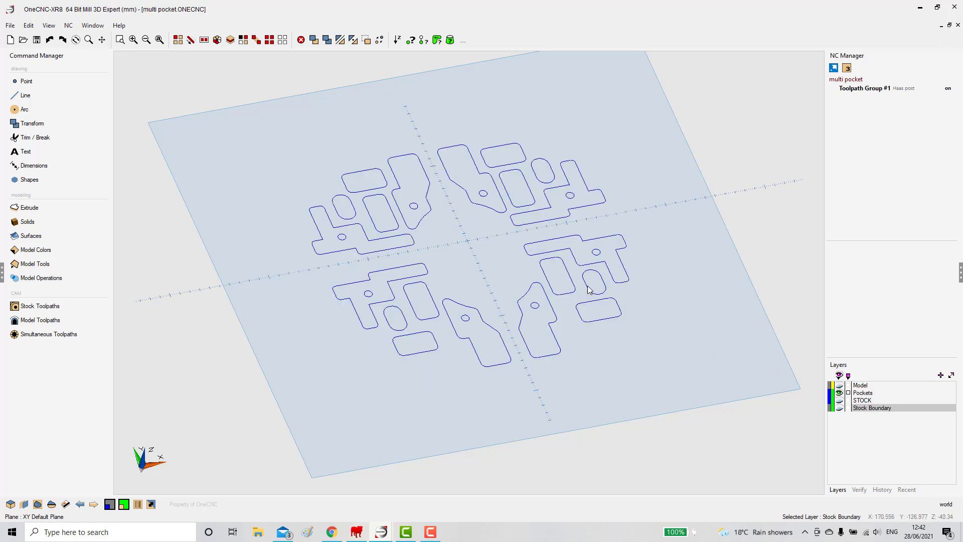
{"action": "left_click", "coordinate": [269, 40]}
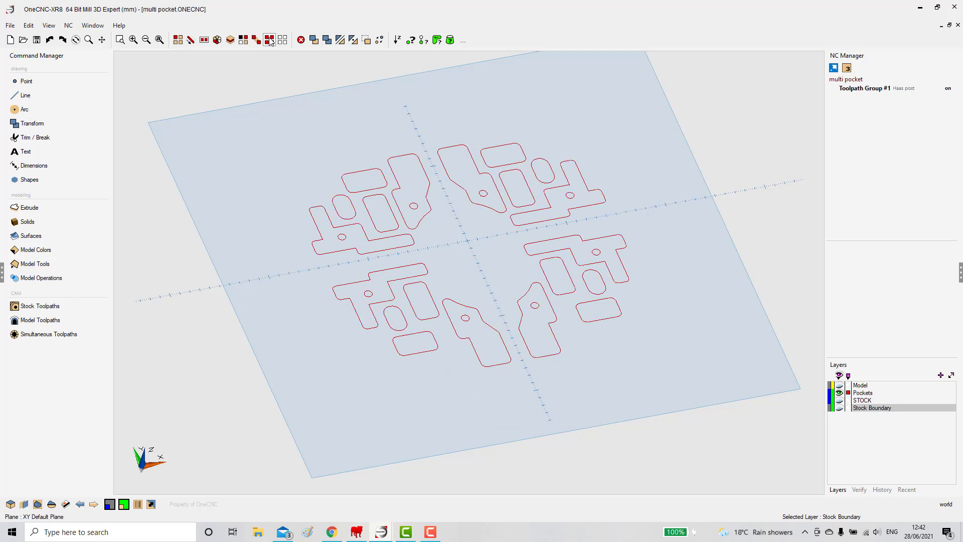
{"action": "left_click", "coordinate": [283, 41]}
- Show the Model layer, try selecting all the blue geometry by color and clear the selection
{"action": "left_click", "coordinate": [839, 386]}
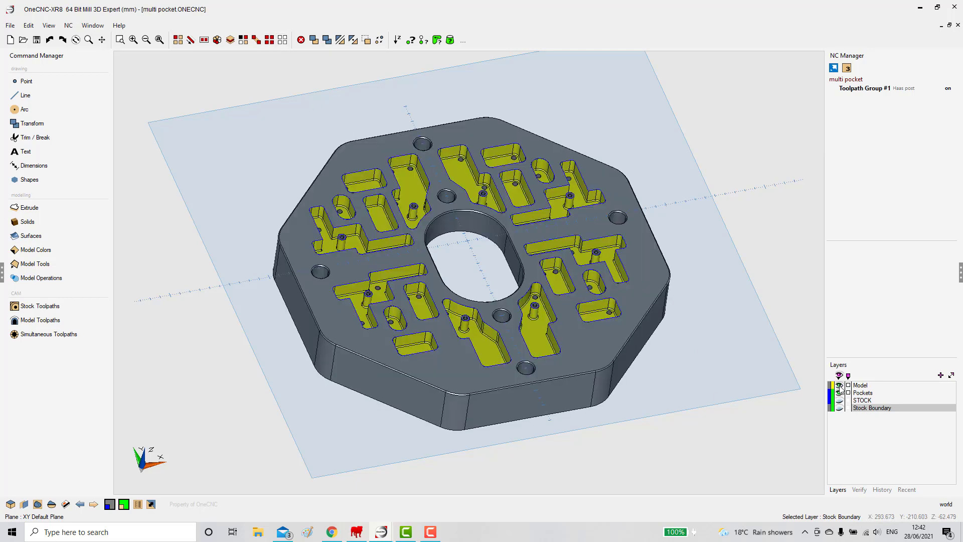
{"action": "left_click", "coordinate": [243, 40]}
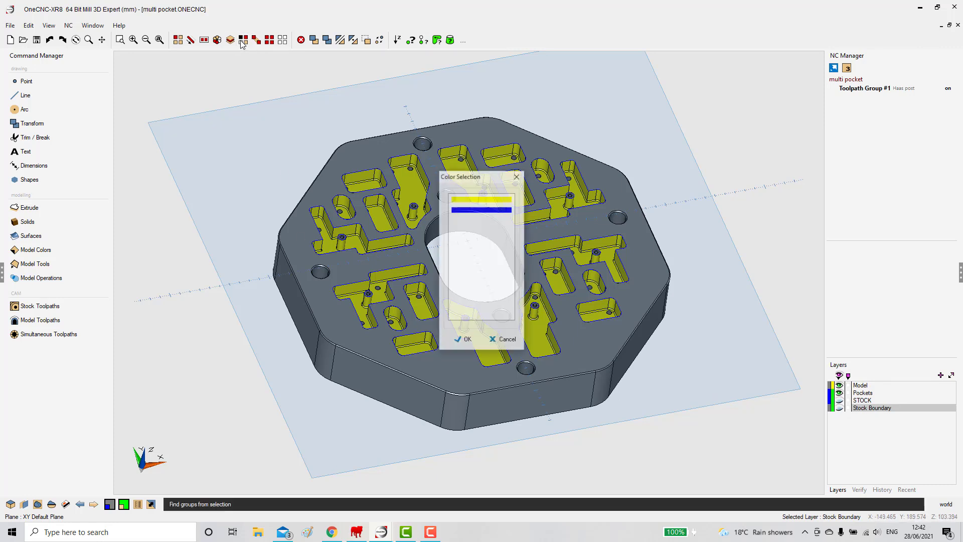
{"action": "left_click", "coordinate": [471, 210]}
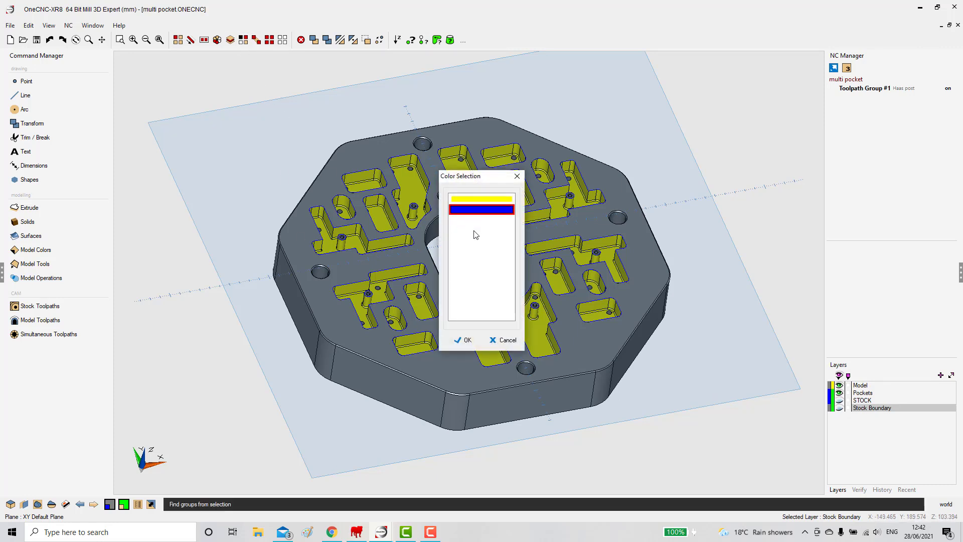
{"action": "left_click", "coordinate": [466, 342]}
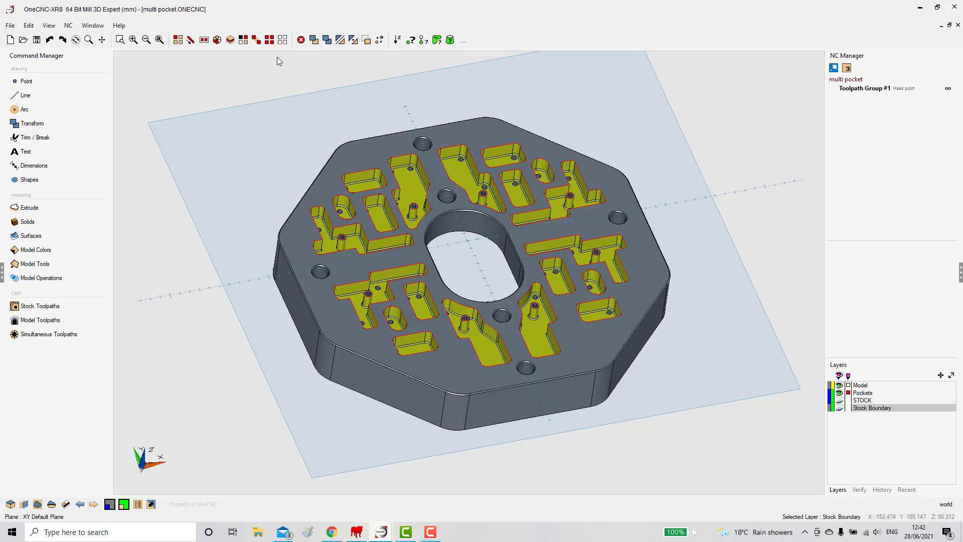
{"action": "left_click", "coordinate": [282, 41]}
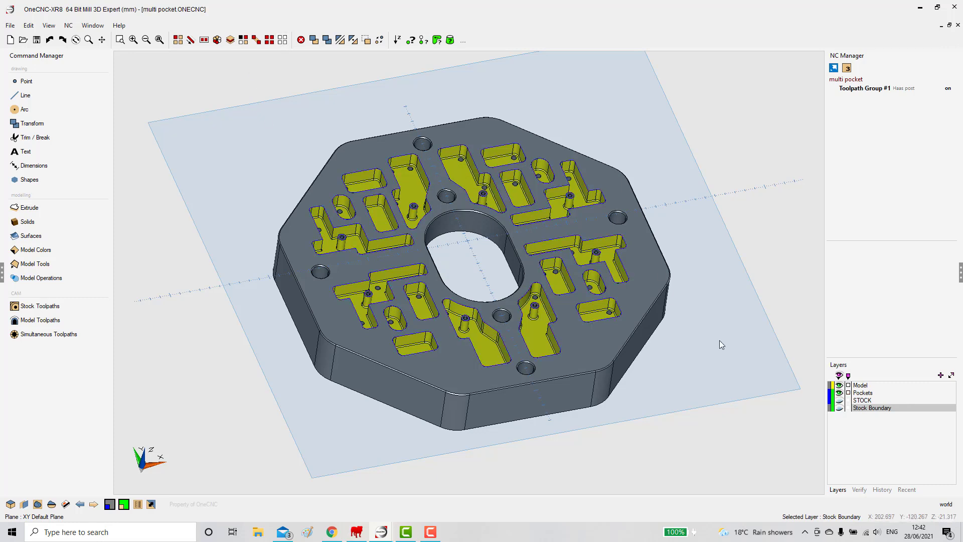
- Create an HS Pocketting operation for all Pockets layer geometry with the 8MM 1R BULLNOSE, Highspeed Closed style and Final Z -15
{"action": "left_click", "coordinate": [849, 394]}
{"action": "left_click", "coordinate": [38, 310]}
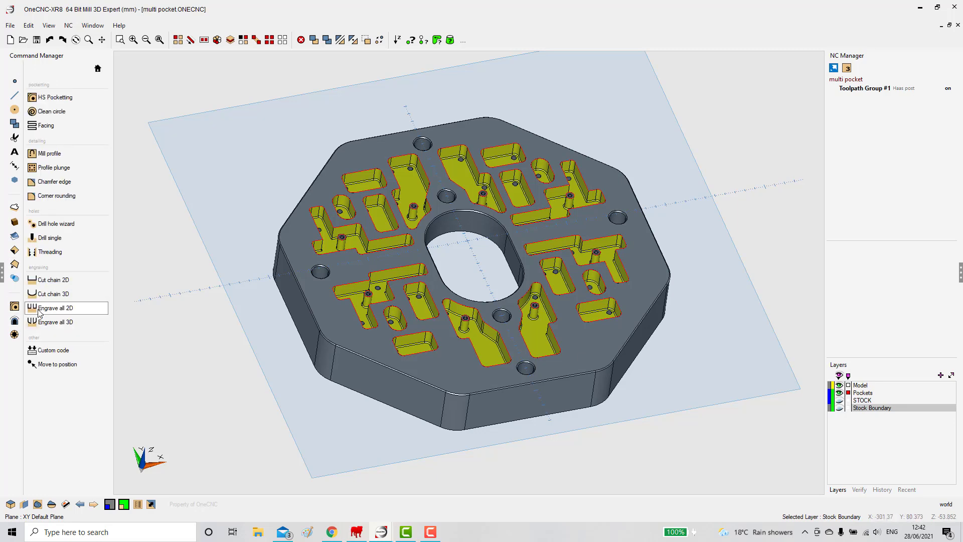
{"action": "left_click", "coordinate": [42, 99]}
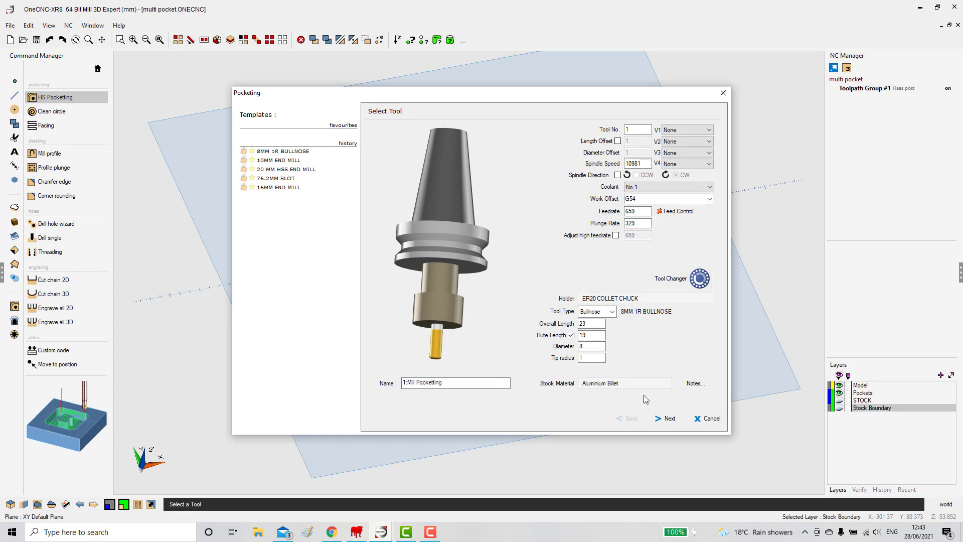
{"action": "left_click", "coordinate": [668, 418]}
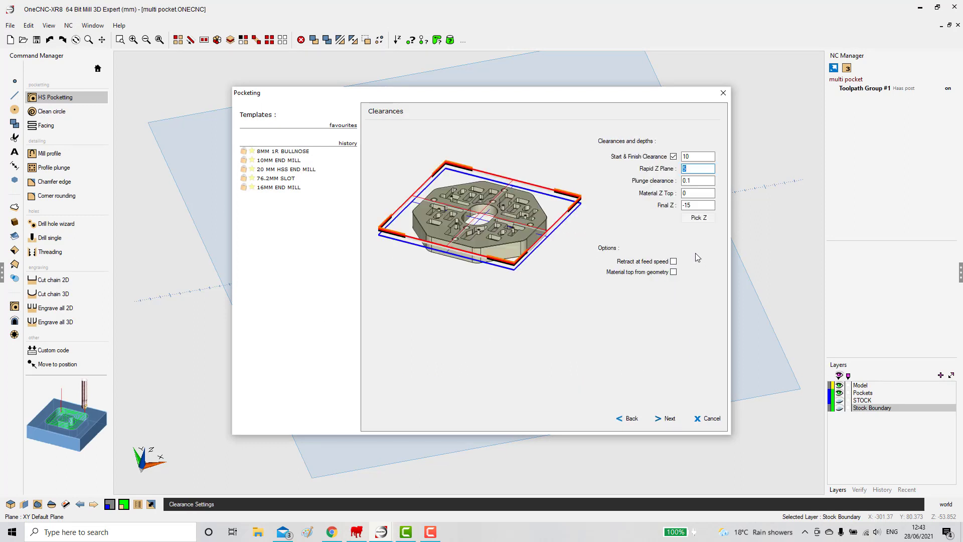
{"action": "left_click", "coordinate": [669, 418]}
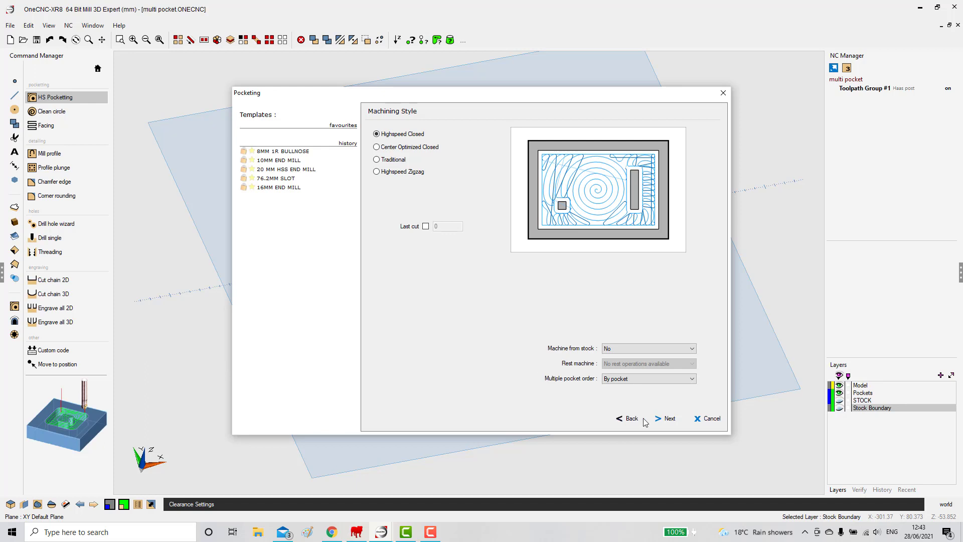
{"action": "left_click", "coordinate": [663, 421]}
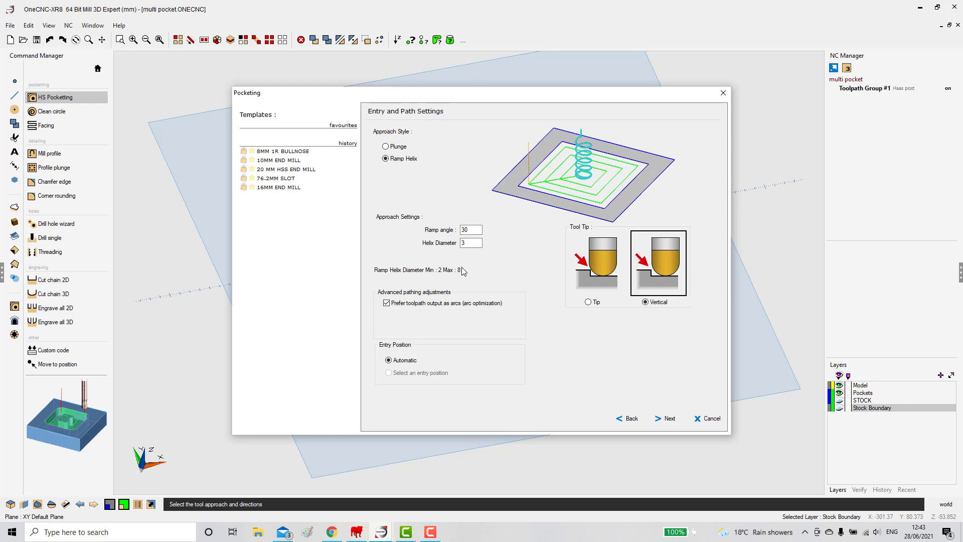
{"action": "left_click", "coordinate": [667, 421]}
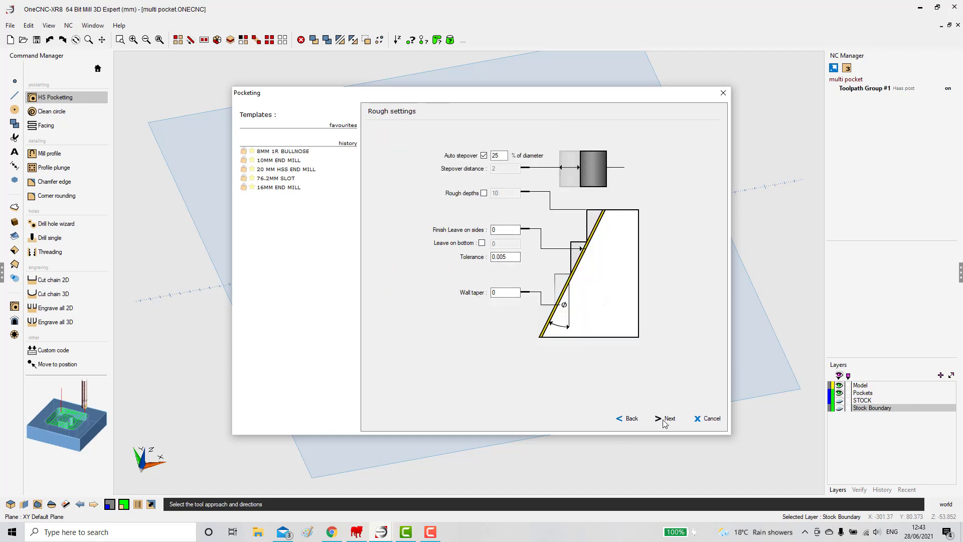
{"action": "left_click", "coordinate": [666, 421]}
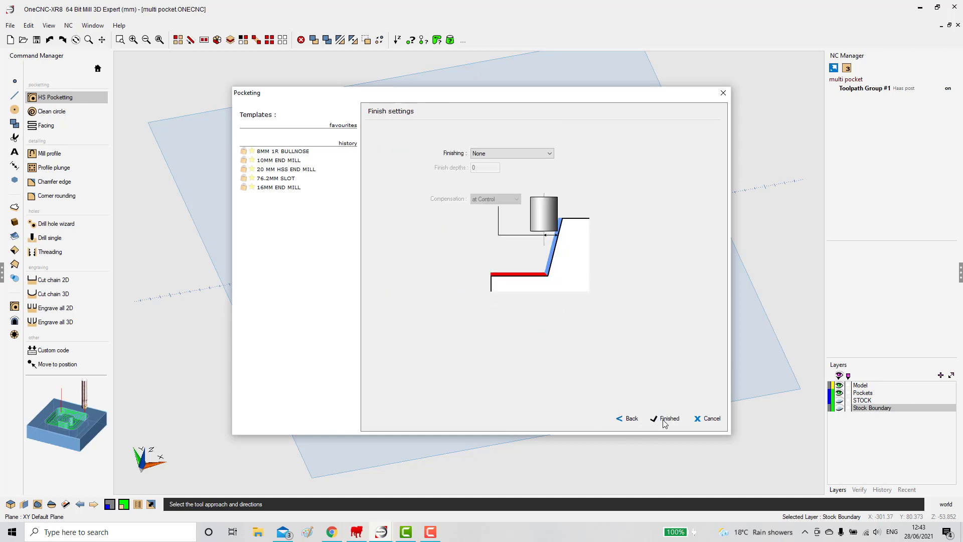
{"action": "left_click", "coordinate": [665, 422]}
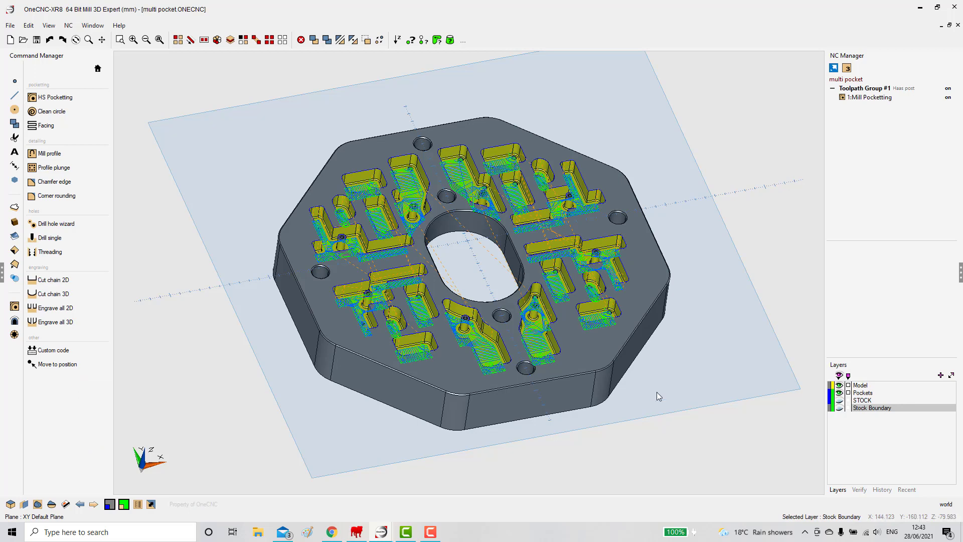
- Show the Stock Boundary layer and simulate Toolpath Group #1 at x 100 speed, with stock from the picked octagonal boundary, Z 0 to -50
{"action": "left_click", "coordinate": [840, 408]}
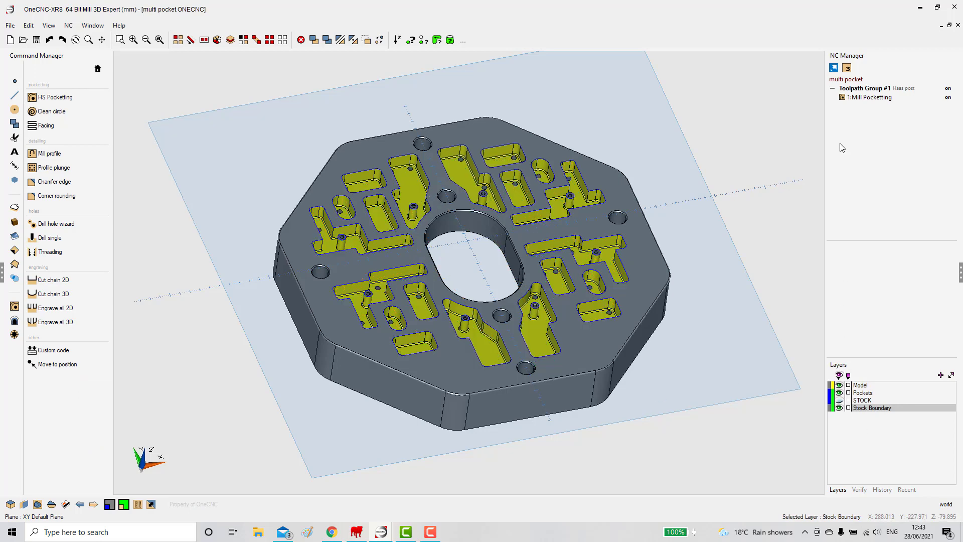
{"action": "right_click", "coordinate": [856, 90]}
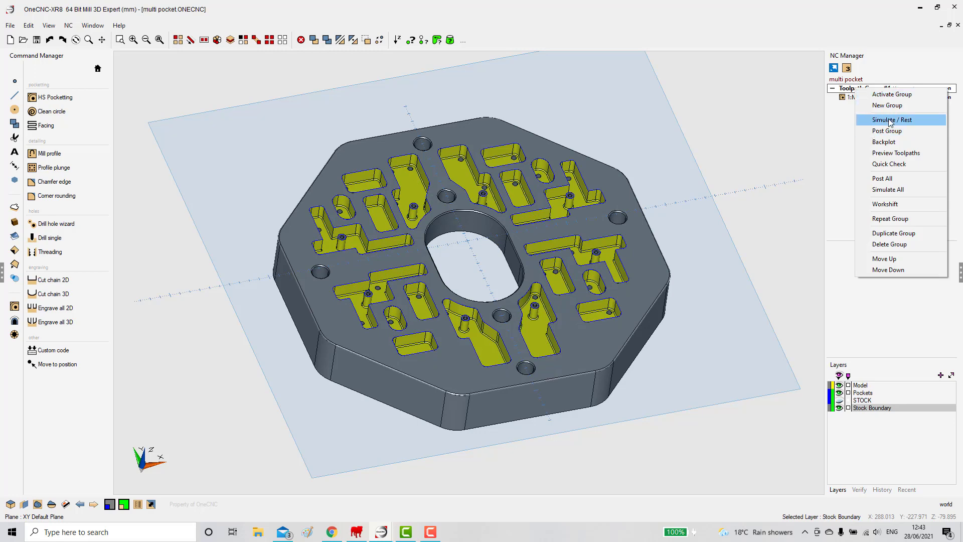
{"action": "left_click", "coordinate": [891, 121]}
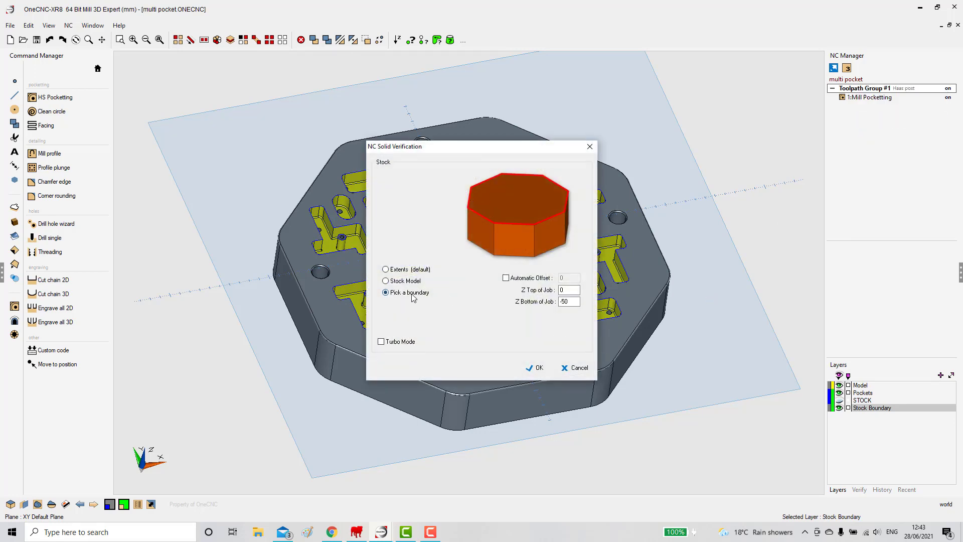
{"action": "left_click", "coordinate": [534, 366]}
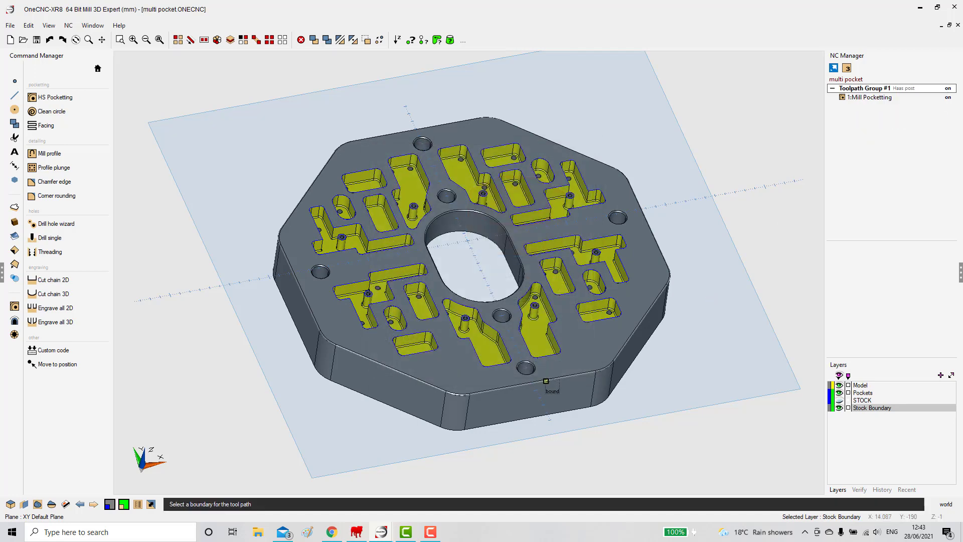
{"action": "left_click", "coordinate": [549, 379]}
{"action": "right_click", "coordinate": [546, 356]}
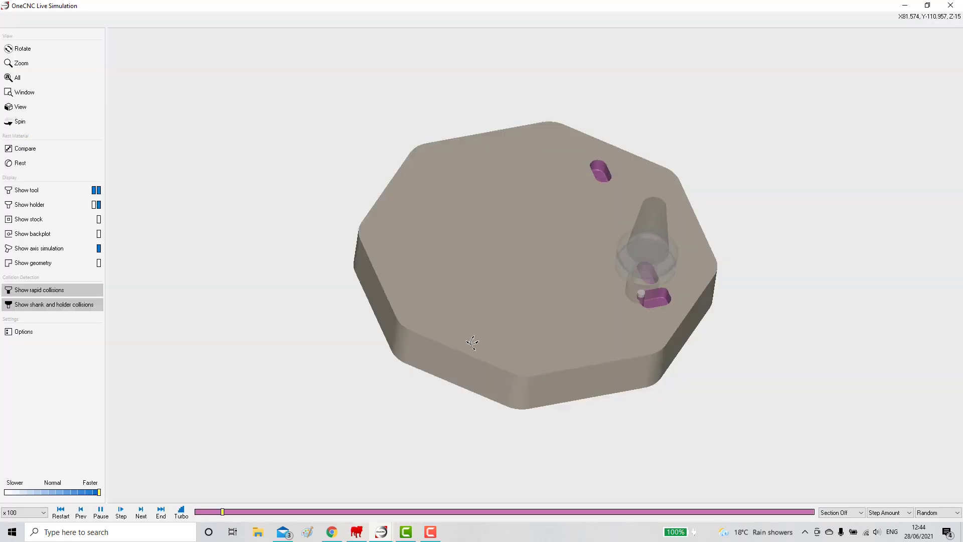
{"action": "left_click", "coordinate": [44, 513]}
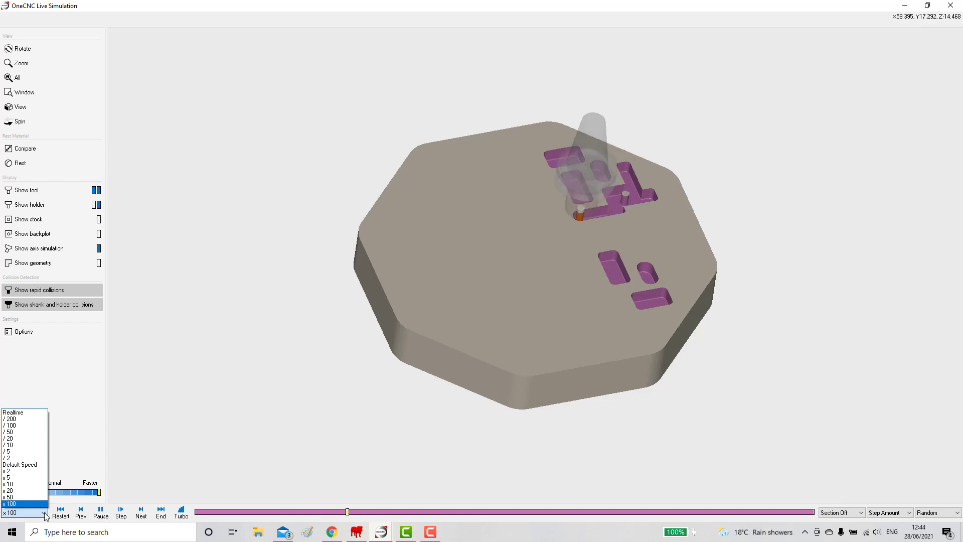
{"action": "left_click", "coordinate": [19, 503]}
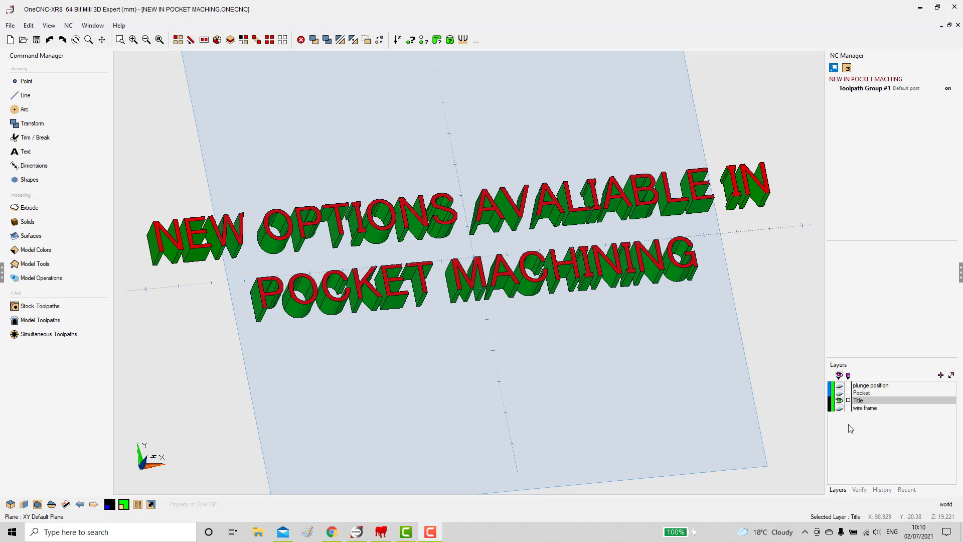
- Hide the Title layer and show the Pocket layer with all its geometry in view
{"action": "left_click", "coordinate": [839, 400]}
{"action": "left_click", "coordinate": [840, 393]}
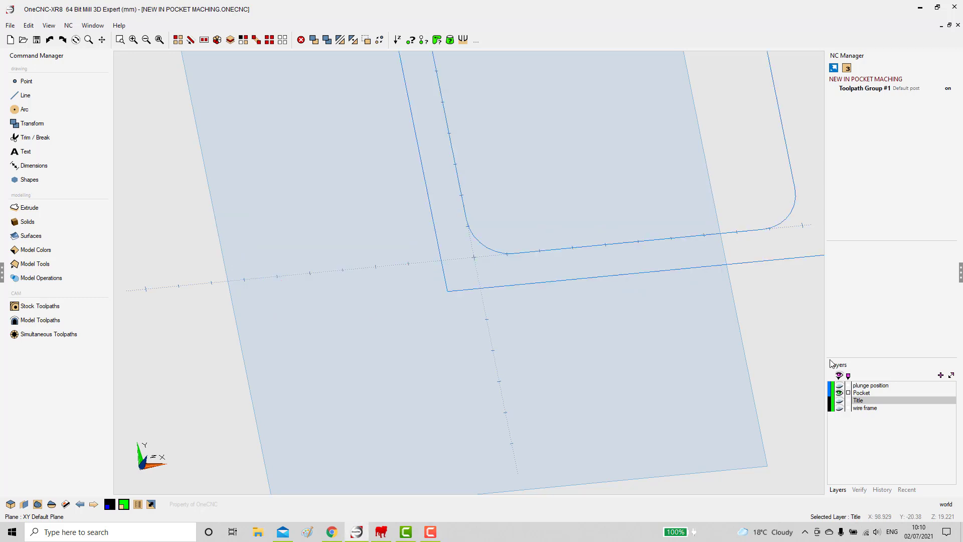
{"action": "key", "text": "Home"}
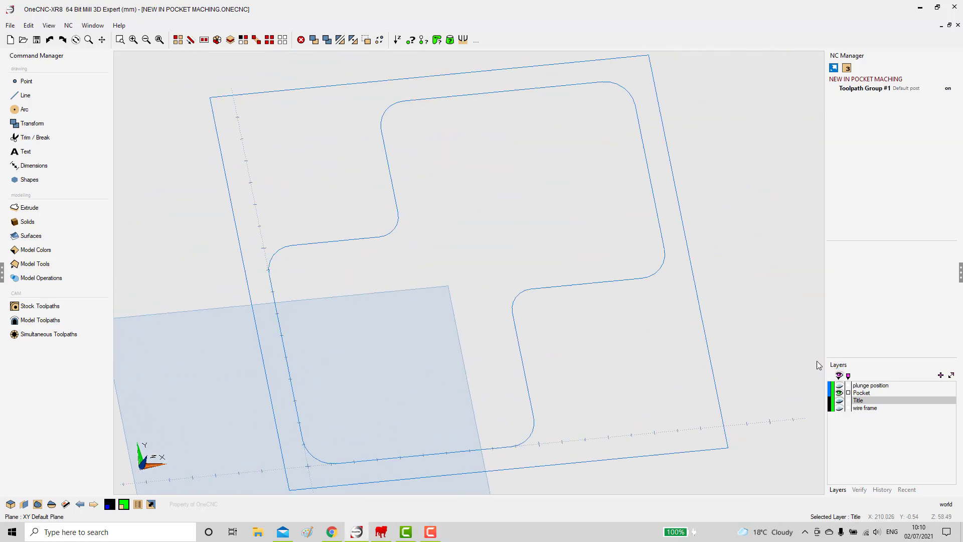
- Create an HS Pocketting operation inside the rounded stepped outline with the 16 MM CARBIDE END MILL, Highspeed Closed style and Final Z -10
{"action": "left_click", "coordinate": [54, 307]}
{"action": "left_click", "coordinate": [65, 100]}
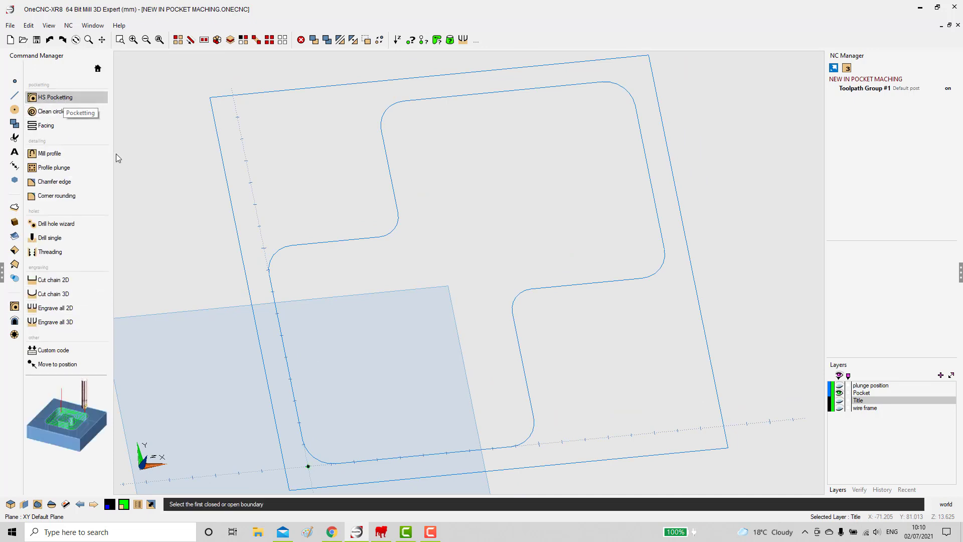
{"action": "left_click", "coordinate": [352, 241]}
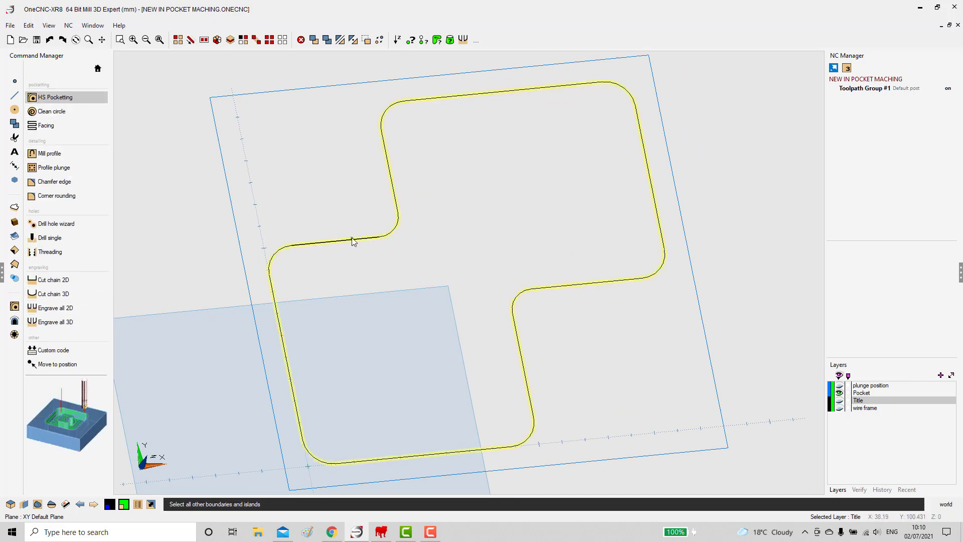
{"action": "right_click", "coordinate": [352, 241]}
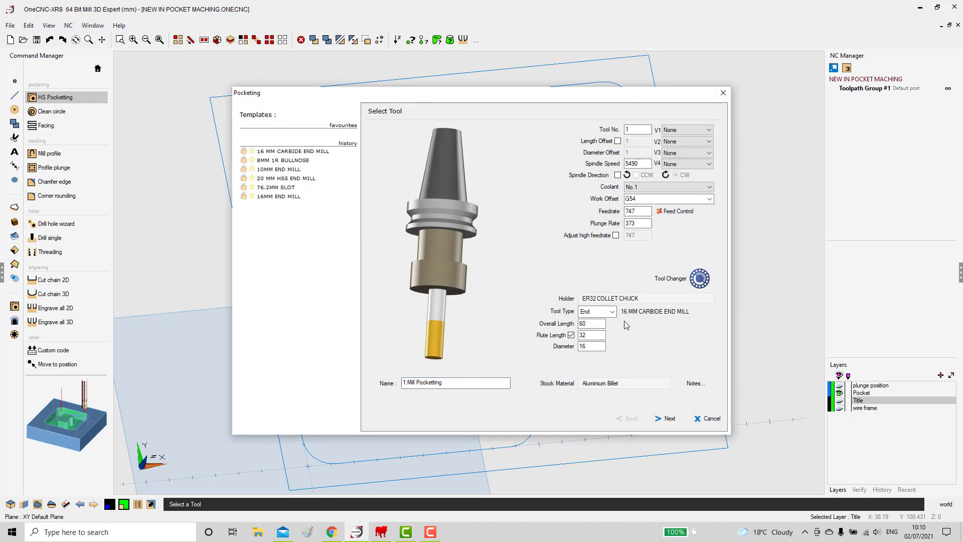
{"action": "left_click", "coordinate": [679, 420]}
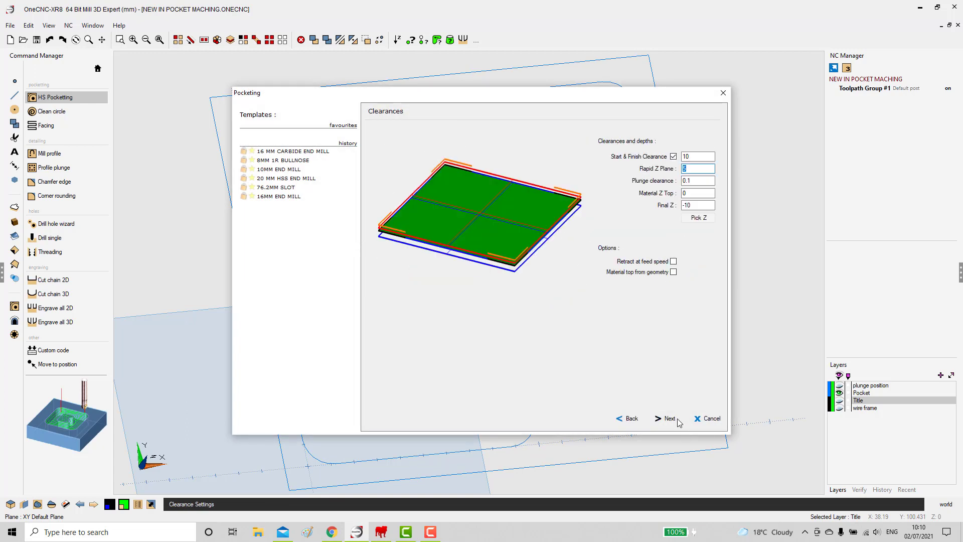
{"action": "left_click", "coordinate": [677, 420]}
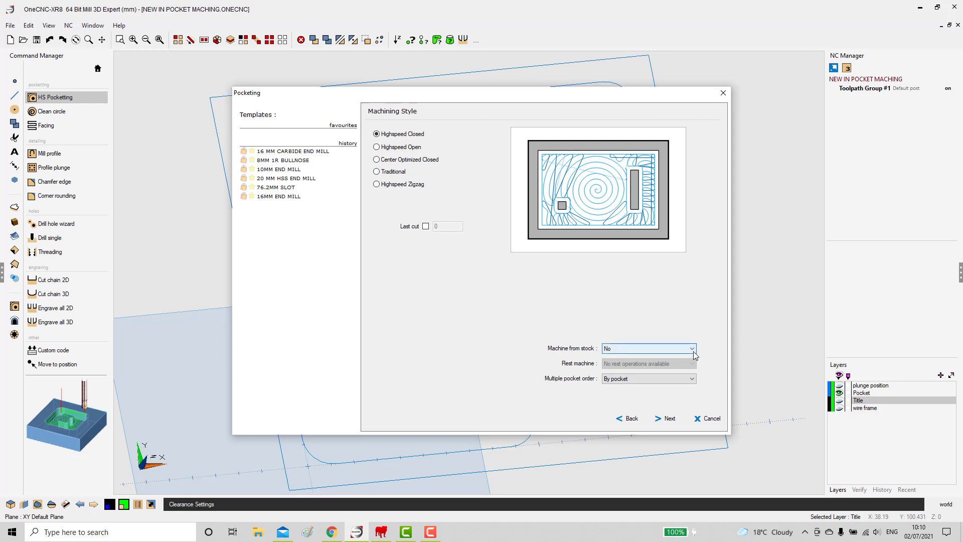
{"action": "left_click", "coordinate": [669, 420]}
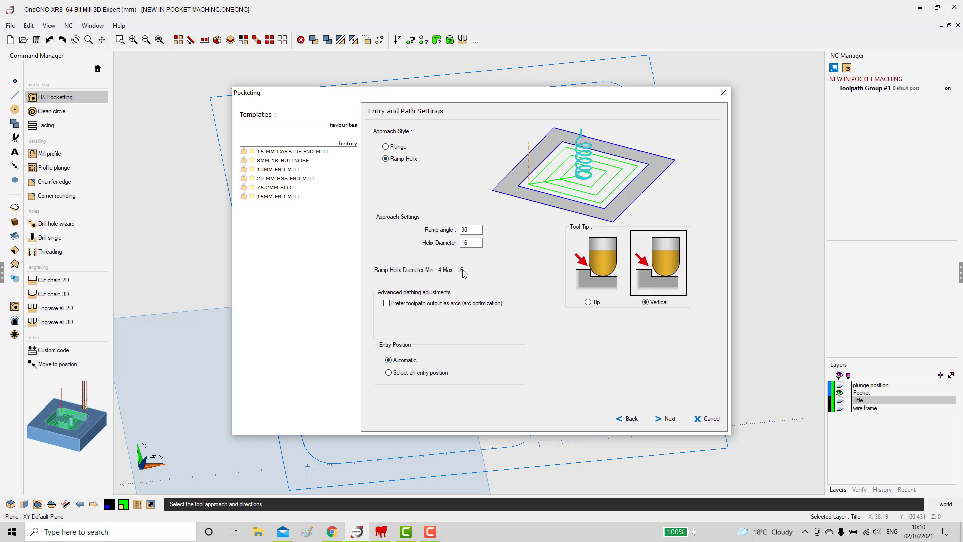
{"action": "left_click", "coordinate": [668, 423]}
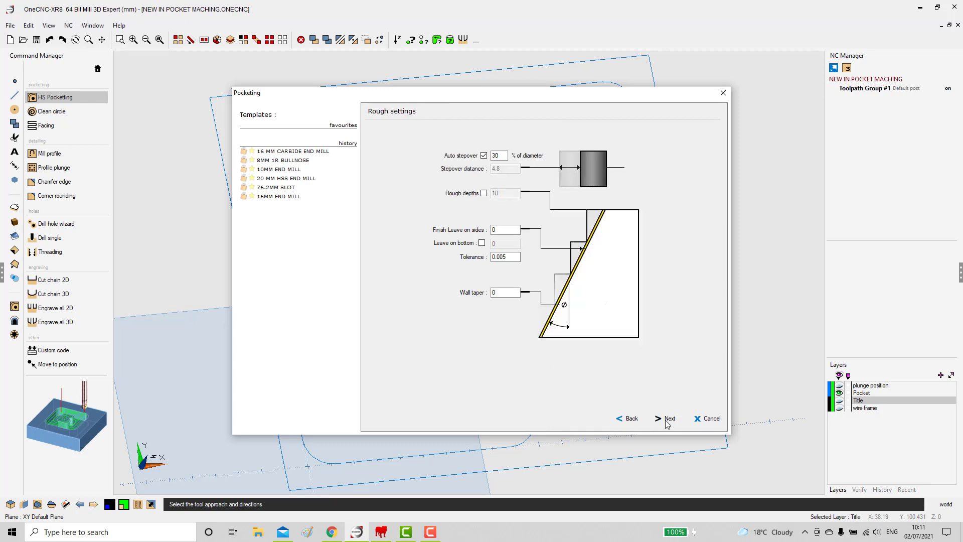
{"action": "left_click", "coordinate": [667, 423]}
{"action": "left_click", "coordinate": [667, 423]}
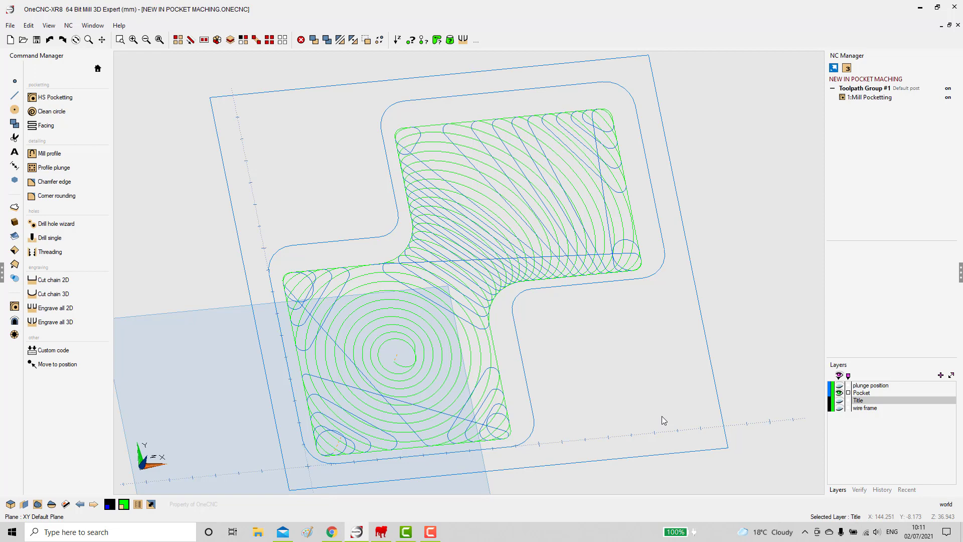
- Show the plunge position layer and edit the Mill Pocketting operation to use a Plunge approach with a selected entry position
{"action": "left_click", "coordinate": [841, 386]}
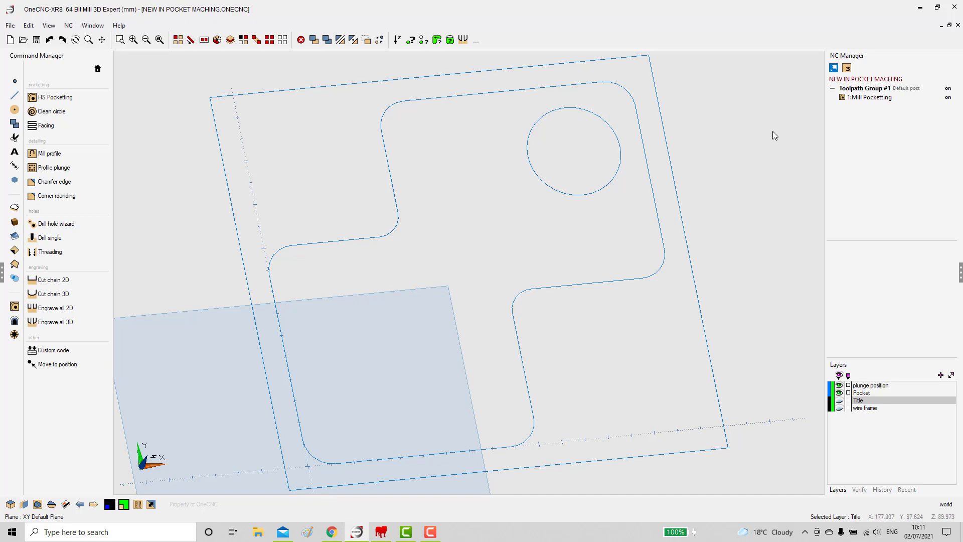
{"action": "right_click", "coordinate": [855, 99]}
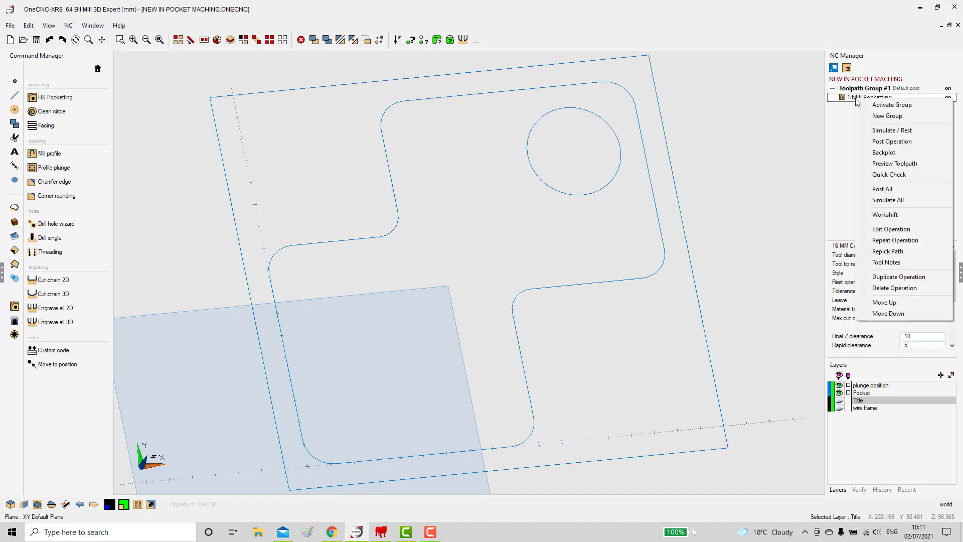
{"action": "left_click", "coordinate": [886, 231]}
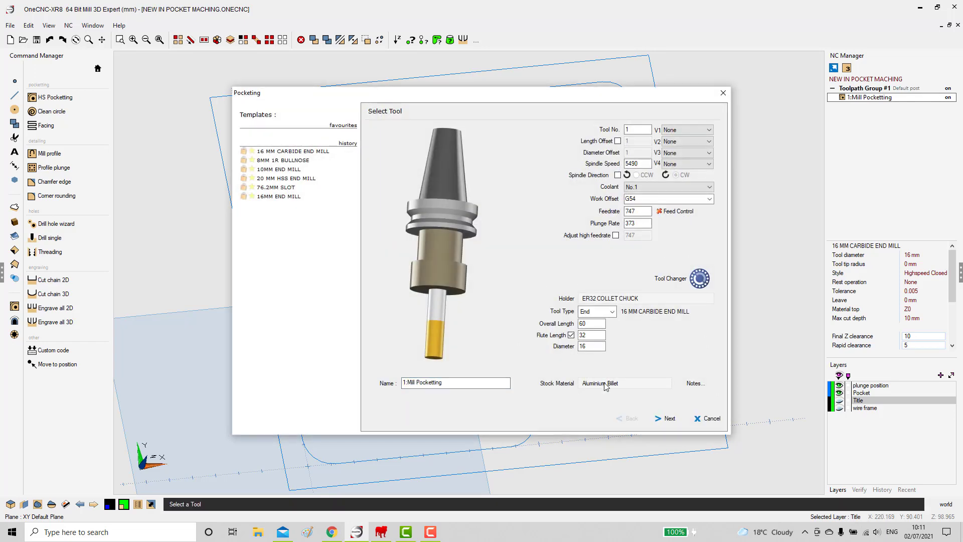
{"action": "left_click", "coordinate": [669, 419]}
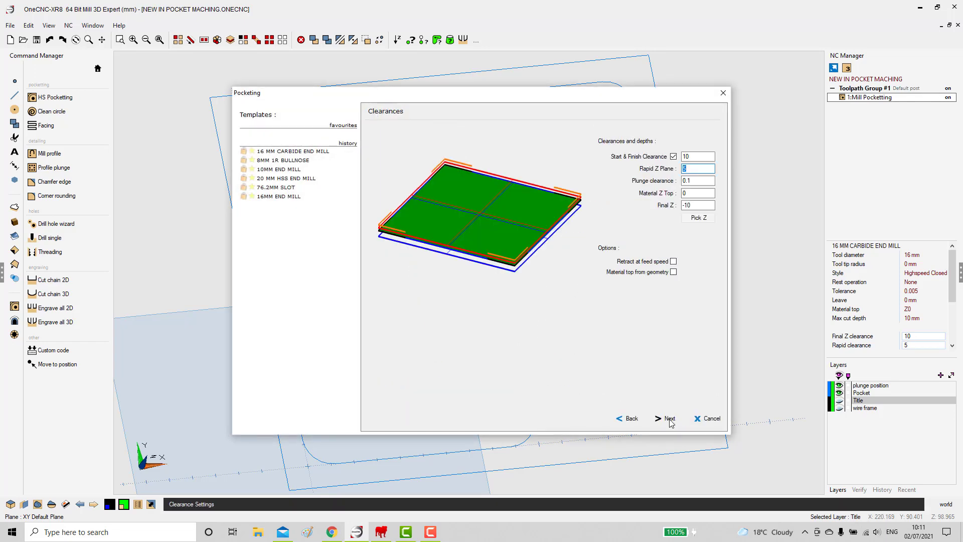
{"action": "left_click", "coordinate": [670, 419]}
{"action": "left_click", "coordinate": [670, 419]}
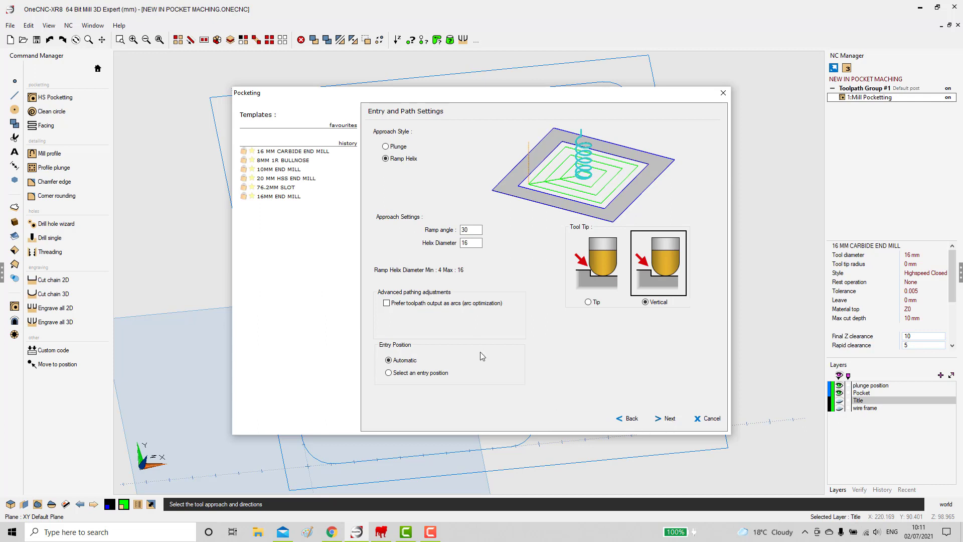
{"action": "left_click", "coordinate": [386, 146]}
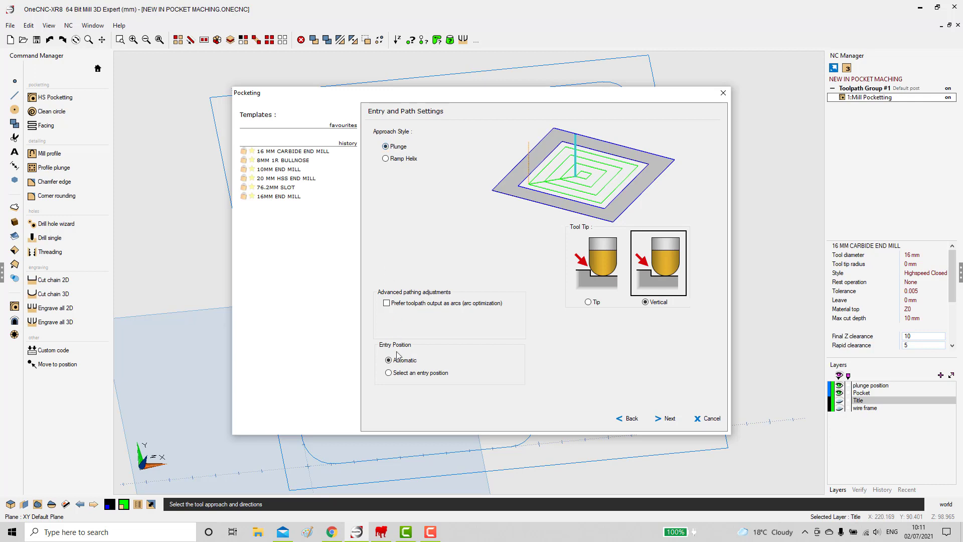
{"action": "left_click", "coordinate": [389, 374]}
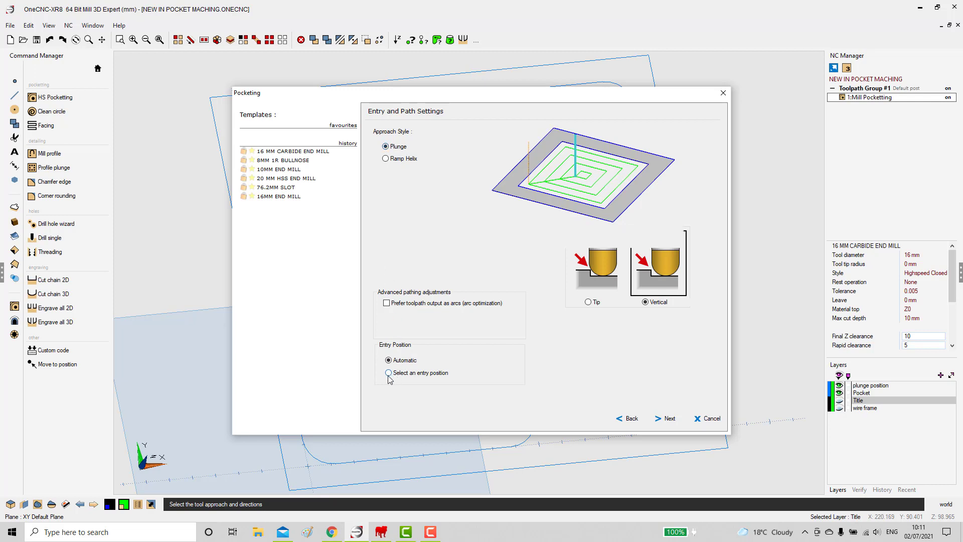
- Finish the operation edit using the circle inside the pocket as the entry start point, and inspect the resulting toolpath around it
{"action": "left_click", "coordinate": [668, 420]}
{"action": "left_click", "coordinate": [667, 420]}
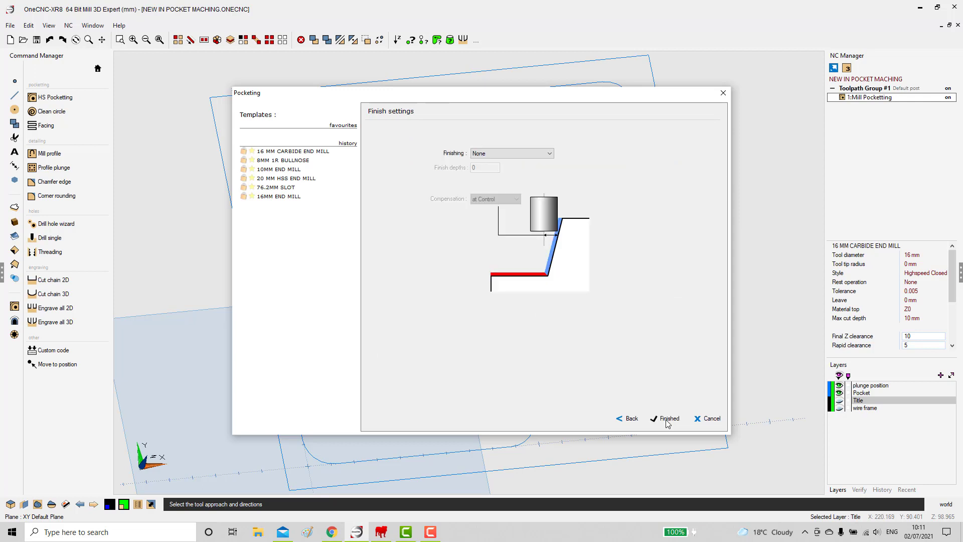
{"action": "left_click", "coordinate": [668, 419]}
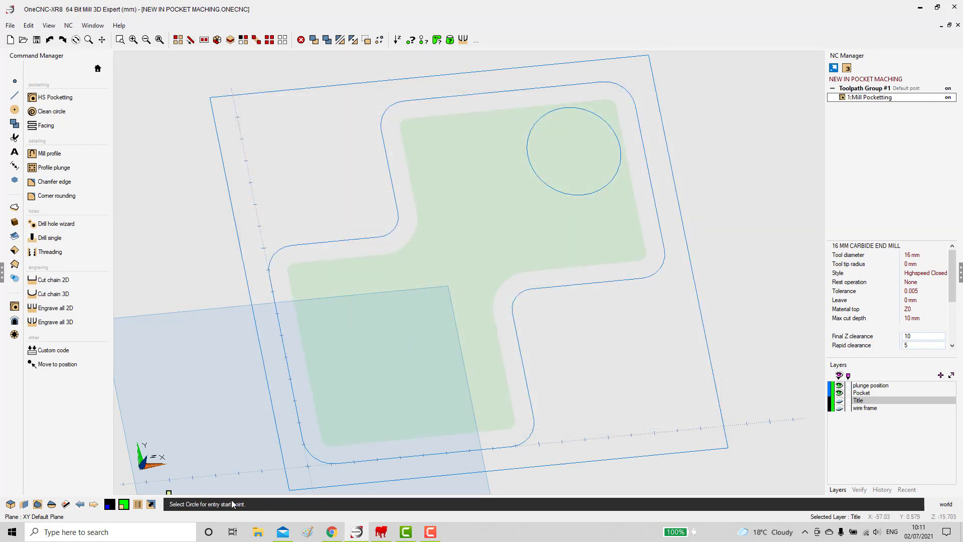
{"action": "left_click", "coordinate": [537, 178]}
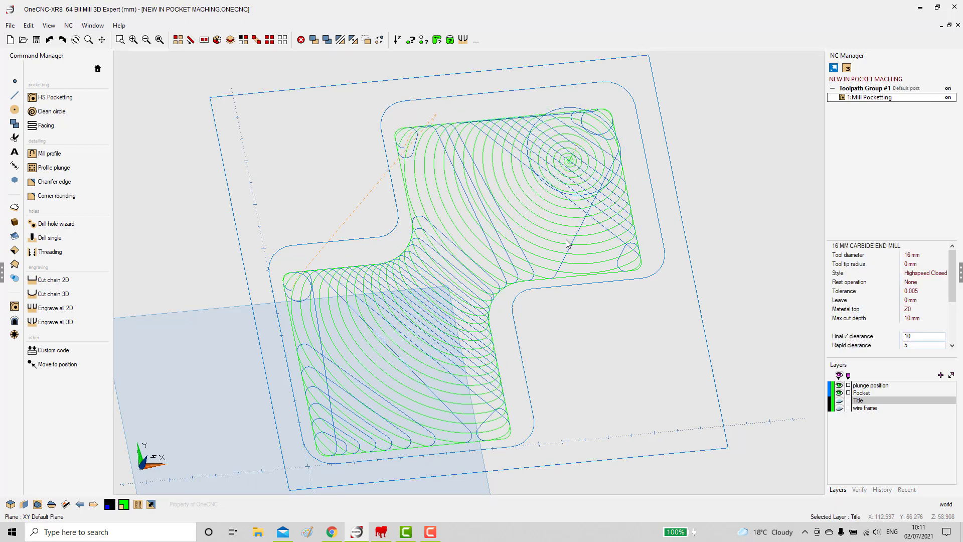
{"action": "middle_click_drag", "start_coordinate": [570, 236], "coordinate": [567, 205]}
{"action": "middle_click_drag", "start_coordinate": [600, 264], "coordinate": [602, 147]}
{"action": "middle_click_drag", "start_coordinate": [584, 183], "coordinate": [378, 355]}
{"action": "middle_click_drag", "start_coordinate": [459, 321], "coordinate": [471, 253]}
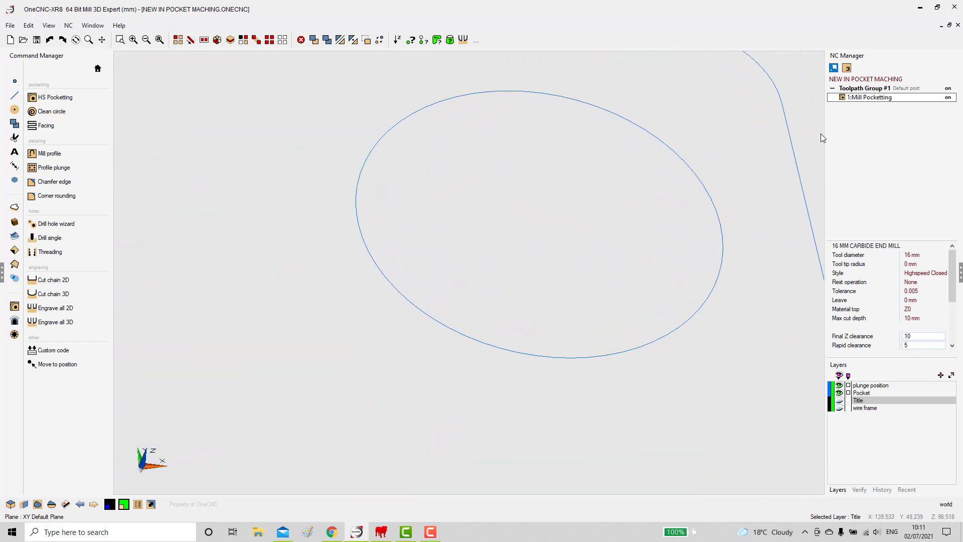
{"action": "left_click", "coordinate": [853, 99]}
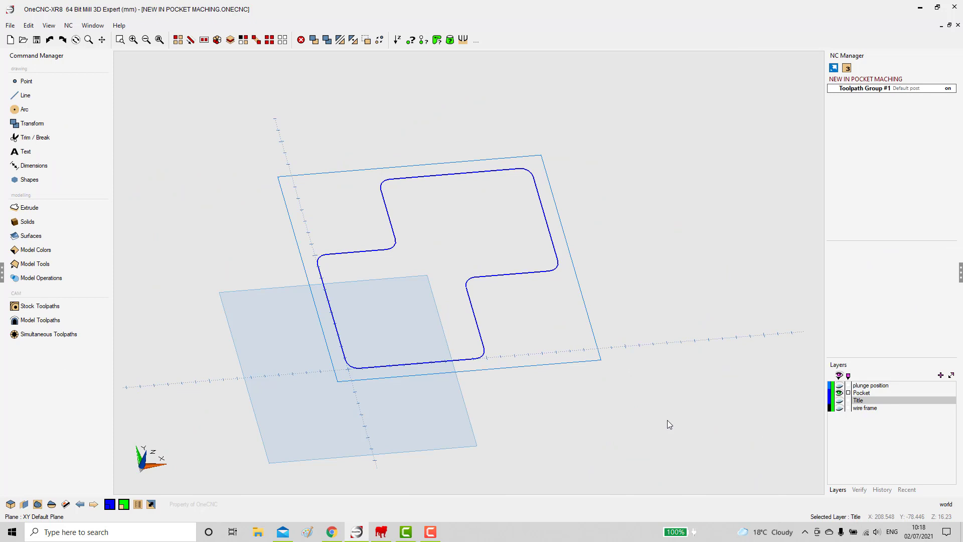
- Verify the radius of two corner arcs on the stepped pocket outline
{"action": "left_click", "coordinate": [410, 40]}
{"action": "left_click", "coordinate": [556, 268]}
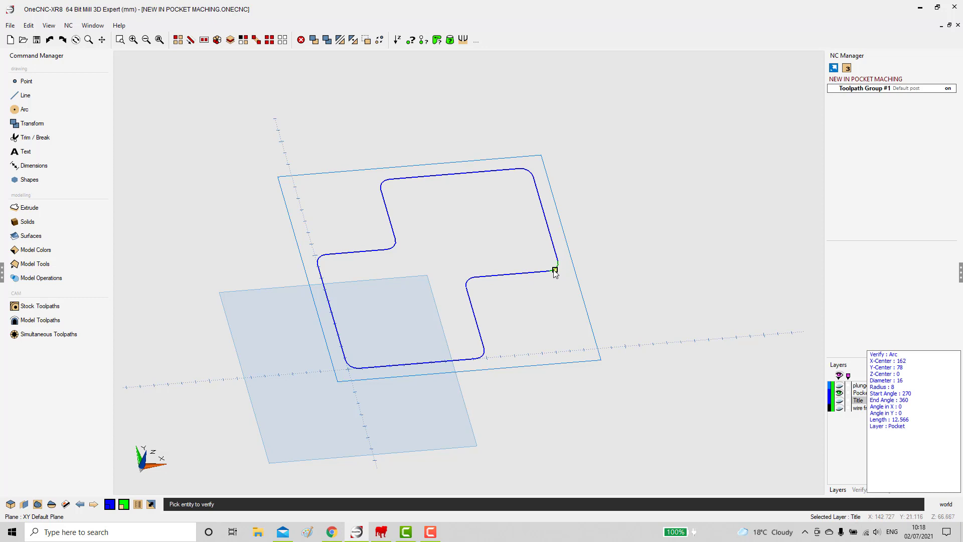
{"action": "left_click", "coordinate": [386, 187]}
- Start an HS Pocketting operation on the stepped outline with the 16 MM CARBIDE END MILL and enable look ahead feedrate control
{"action": "left_click", "coordinate": [50, 307]}
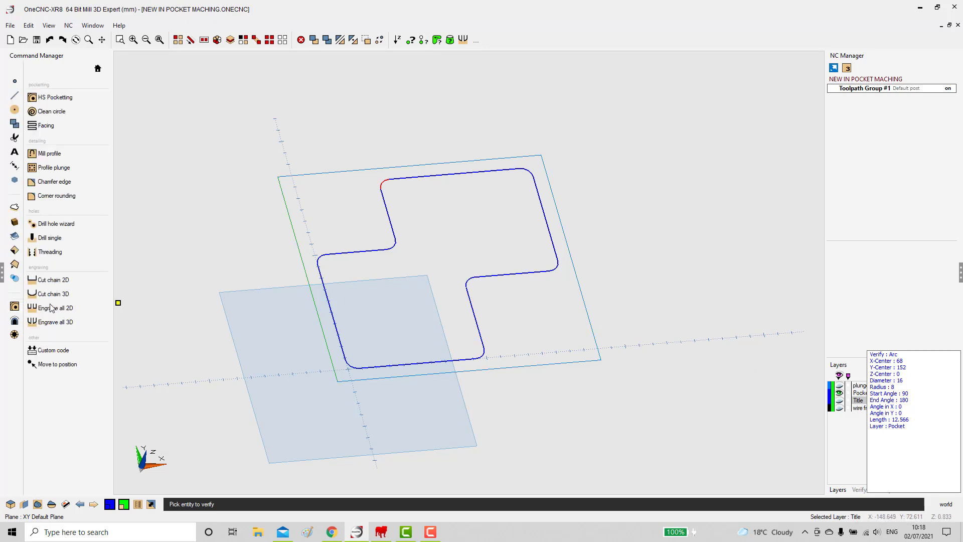
{"action": "left_click", "coordinate": [55, 97]}
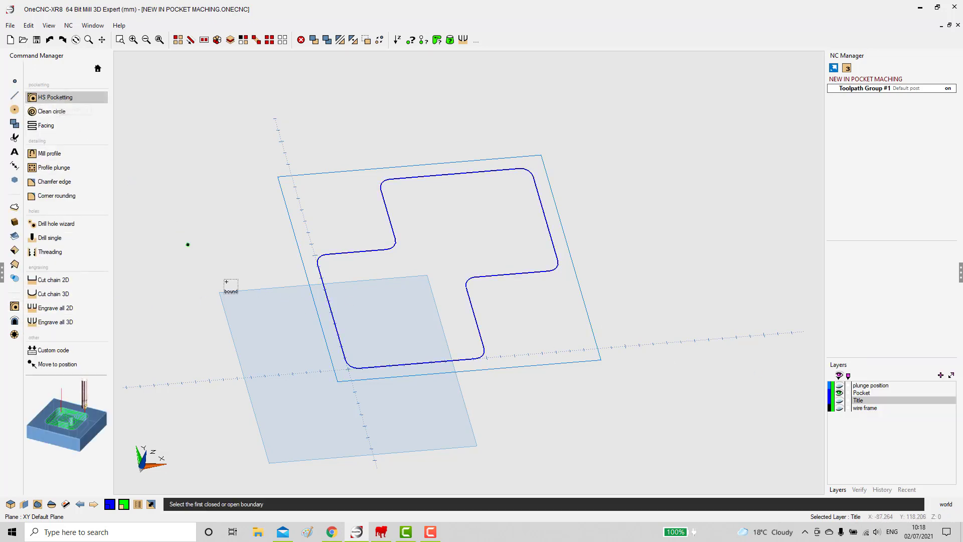
{"action": "left_click", "coordinate": [468, 304]}
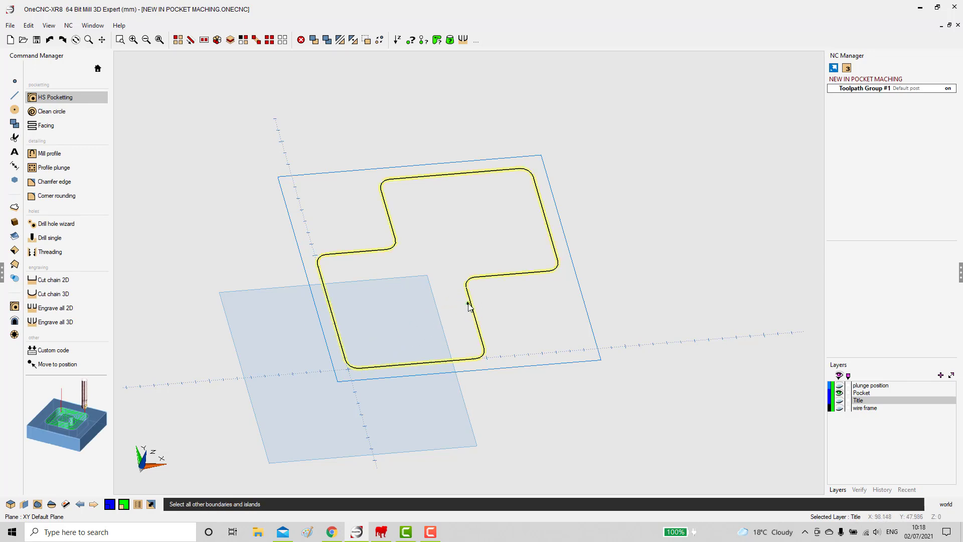
{"action": "right_click", "coordinate": [450, 298]}
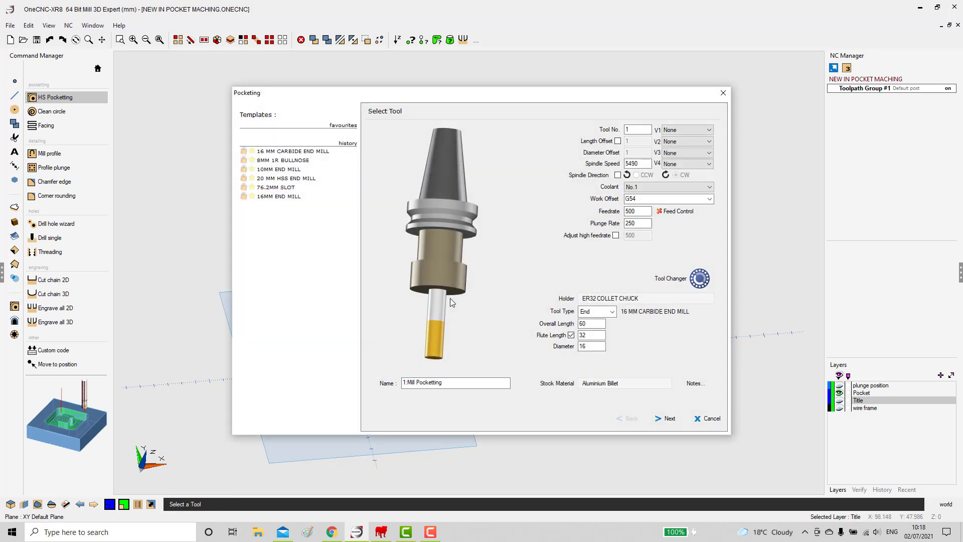
{"action": "double_click", "coordinate": [588, 346]}
{"action": "double_click", "coordinate": [634, 211]}
{"action": "left_click", "coordinate": [665, 216]}
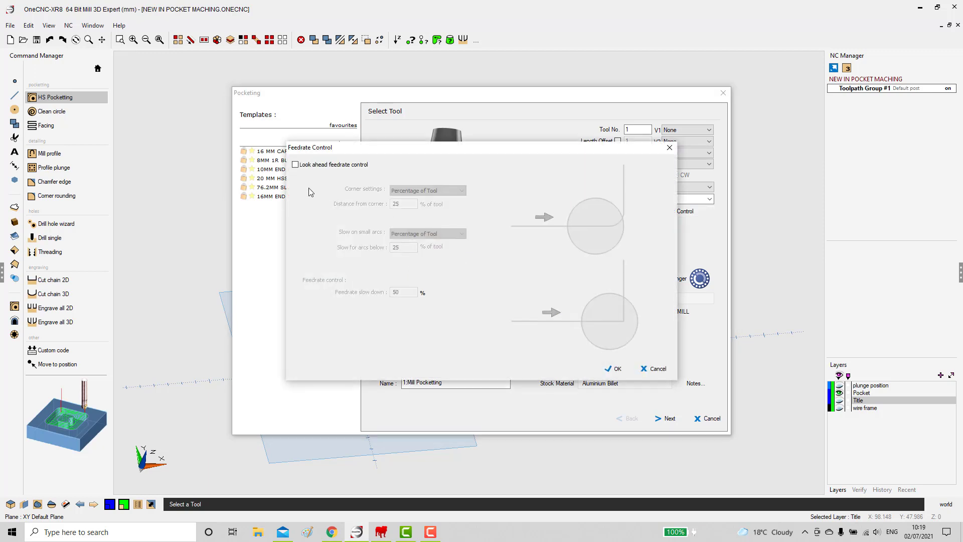
{"action": "left_click", "coordinate": [295, 166]}
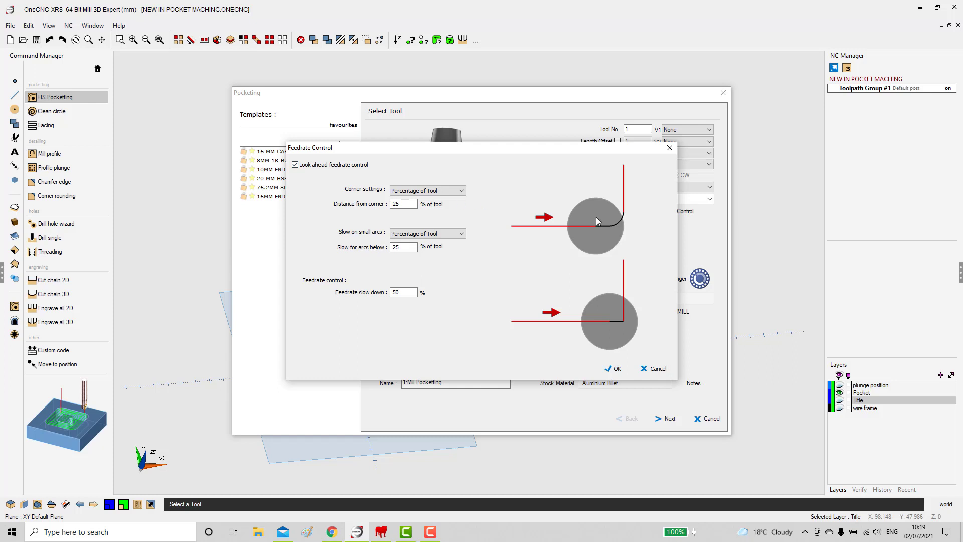
- Set corners and small arcs to Percentage of Tool at 25%, with a feedrate slow down of 75%, and accept the feedrate control
{"action": "left_click", "coordinate": [458, 191]}
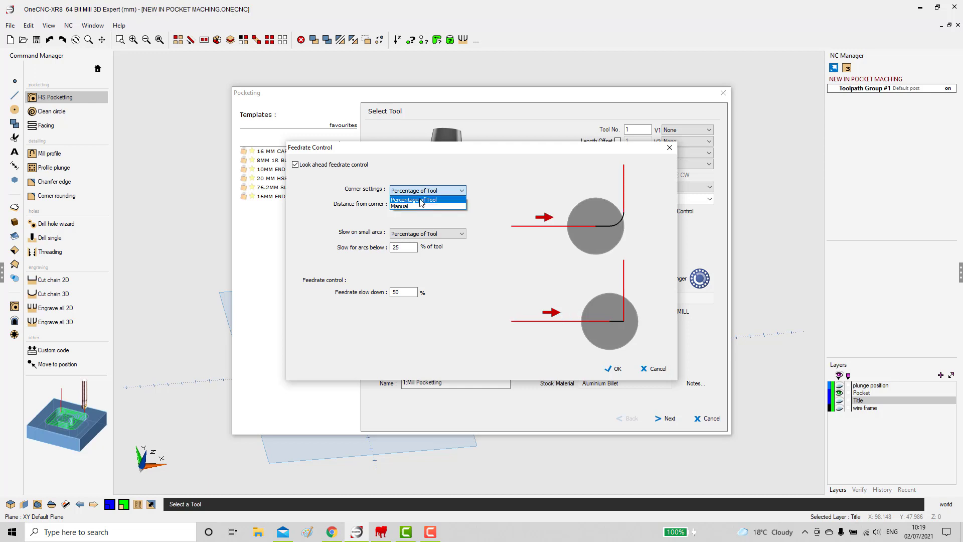
{"action": "left_click", "coordinate": [420, 201]}
{"action": "double_click", "coordinate": [395, 204]}
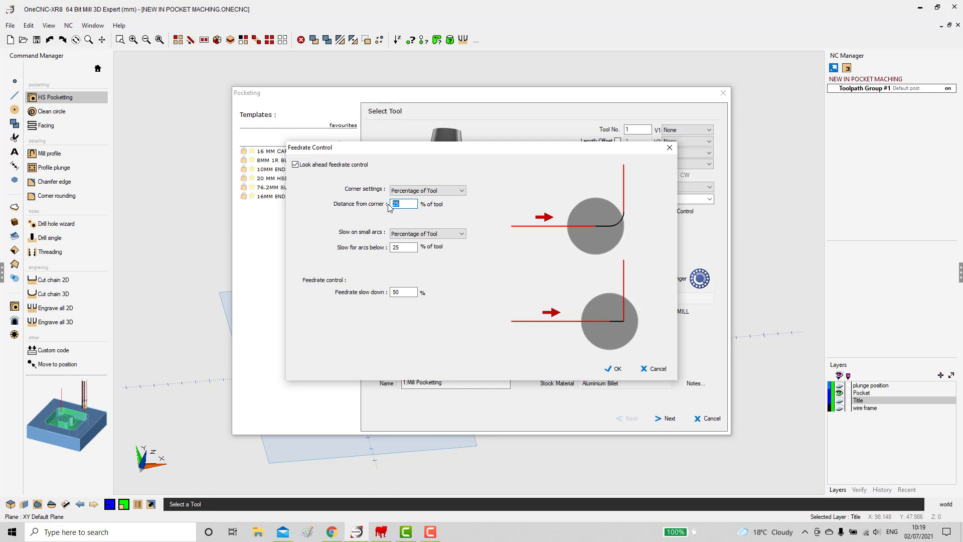
{"action": "left_click", "coordinate": [461, 235]}
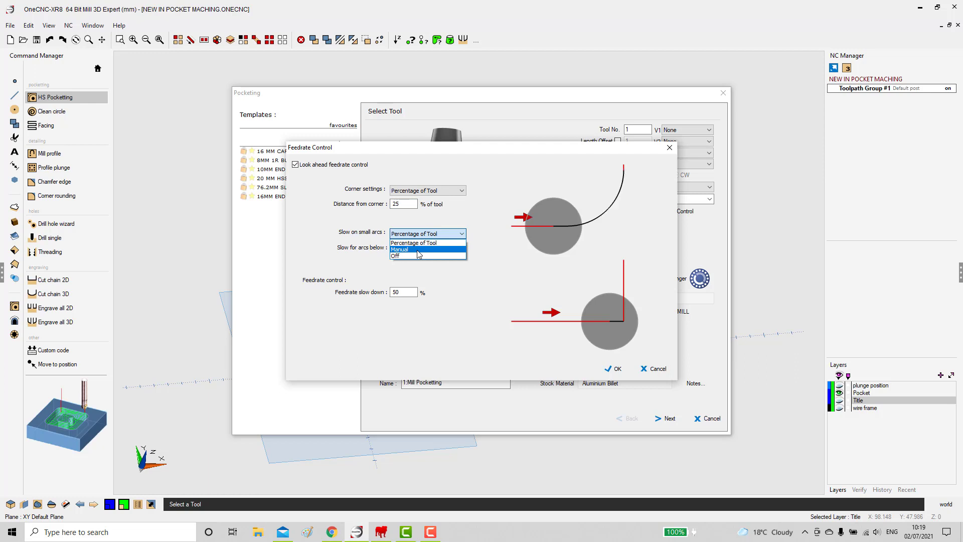
{"action": "left_click", "coordinate": [419, 243]}
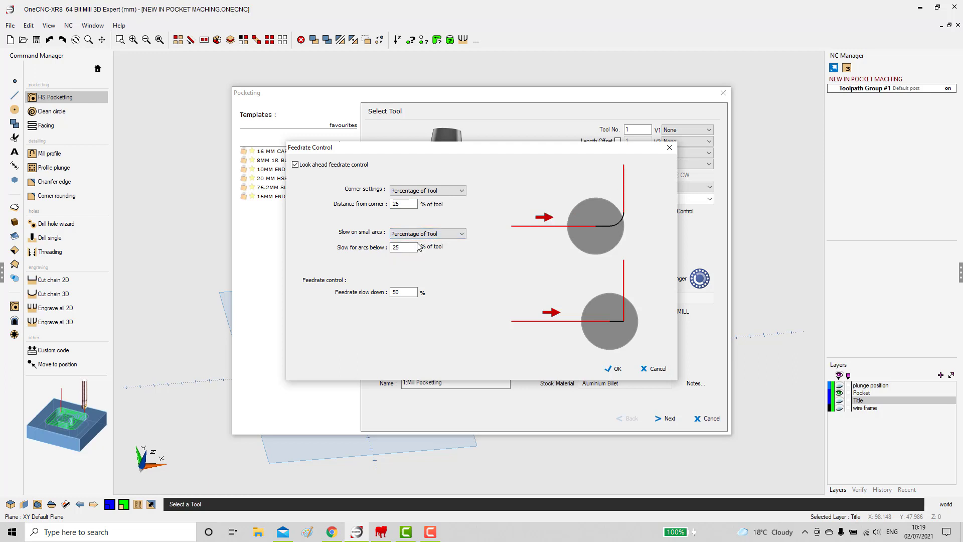
{"action": "double_click", "coordinate": [397, 293]}
{"action": "left_click_drag", "start_coordinate": [596, 155], "coordinate": [612, 232]}
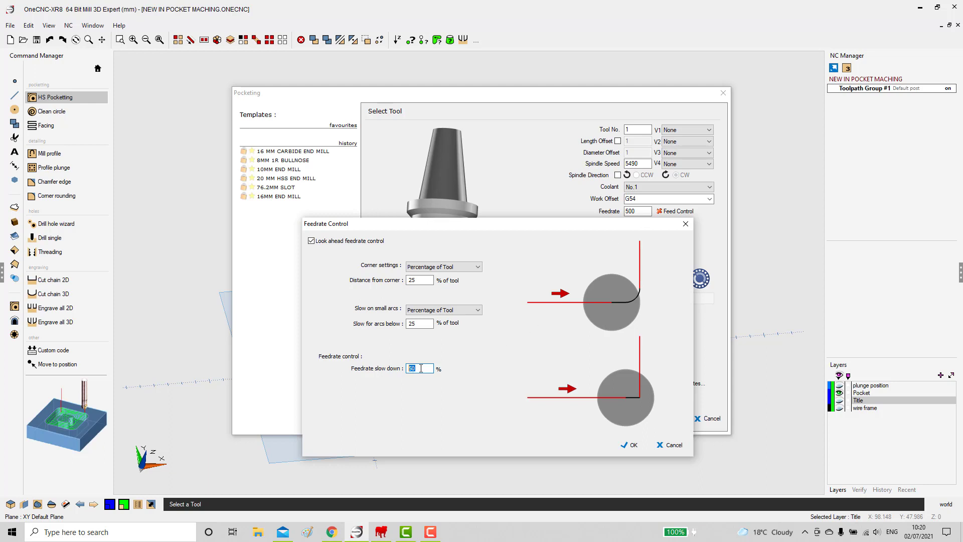
{"action": "type", "text": "75"}
{"action": "left_click", "coordinate": [632, 445]}
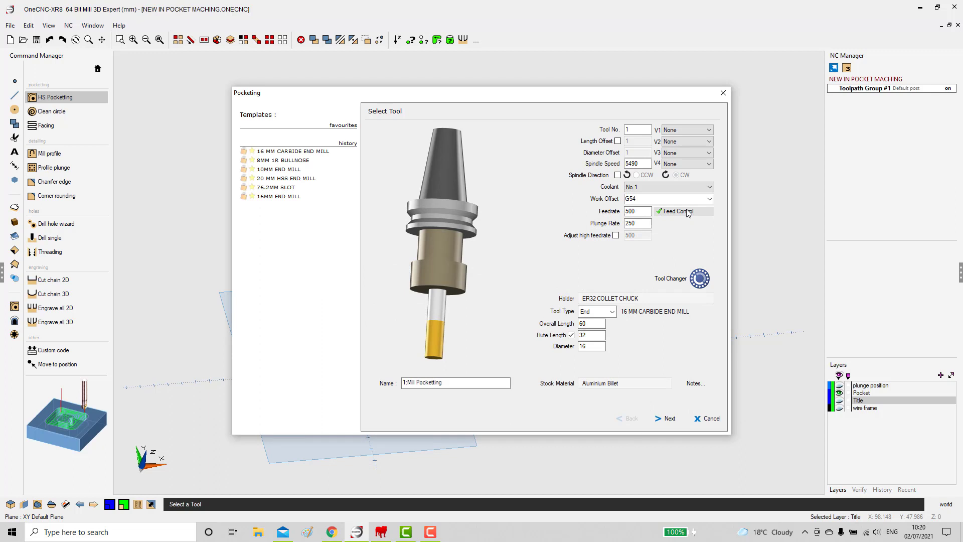
- Complete the pocketing operation with the Highspeed Closed style and an auto stepover of 30% of the tool diameter
{"action": "left_click", "coordinate": [665, 418]}
{"action": "left_click", "coordinate": [666, 419]}
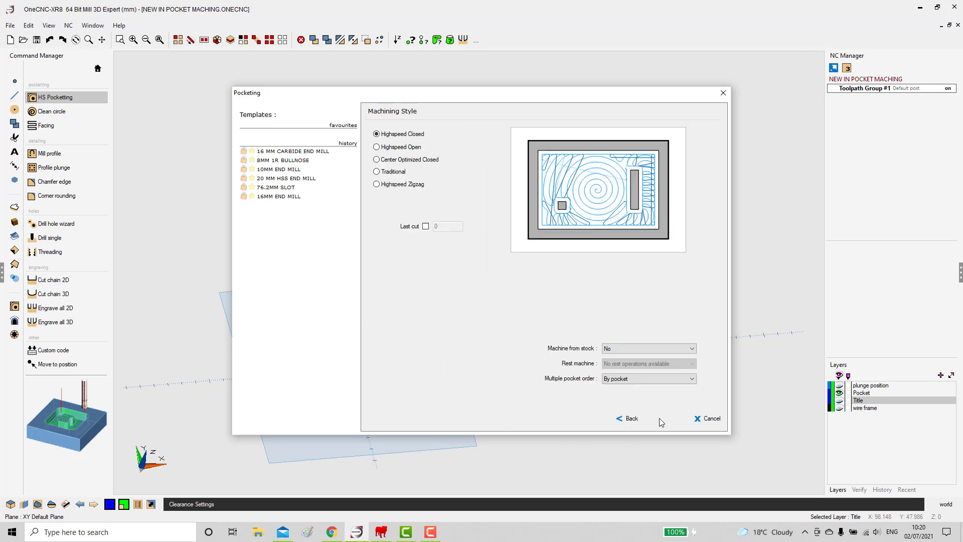
{"action": "left_click", "coordinate": [660, 421]}
{"action": "left_click", "coordinate": [661, 420]}
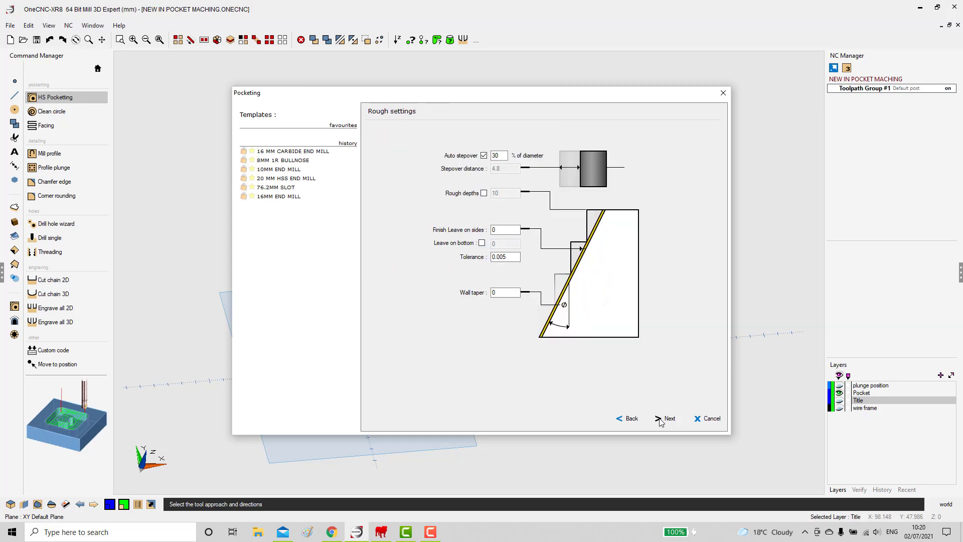
{"action": "left_click", "coordinate": [660, 419]}
{"action": "left_click", "coordinate": [659, 417]}
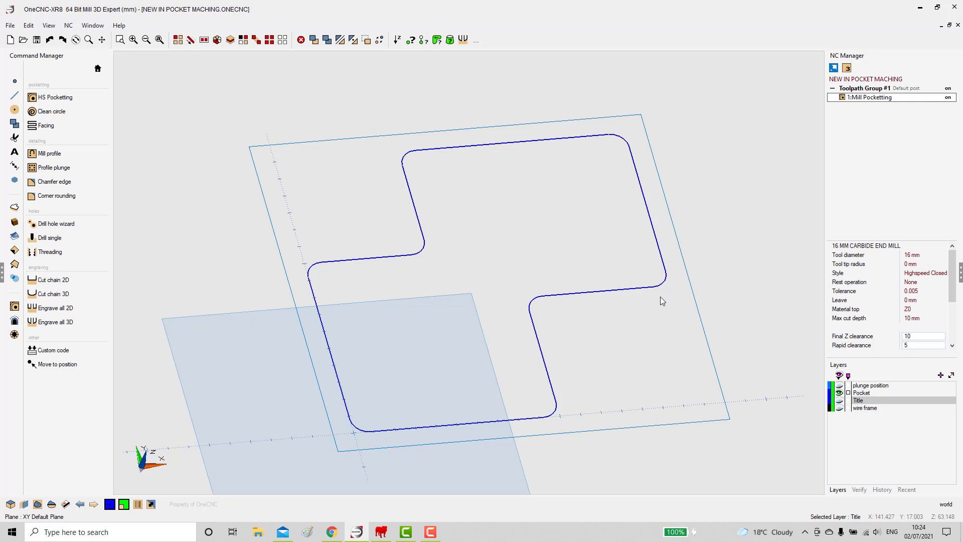
- Edit the Mill Pocketting operation's machining style to add a last cut of .2 using the Traditional style
{"action": "right_click", "coordinate": [852, 101]}
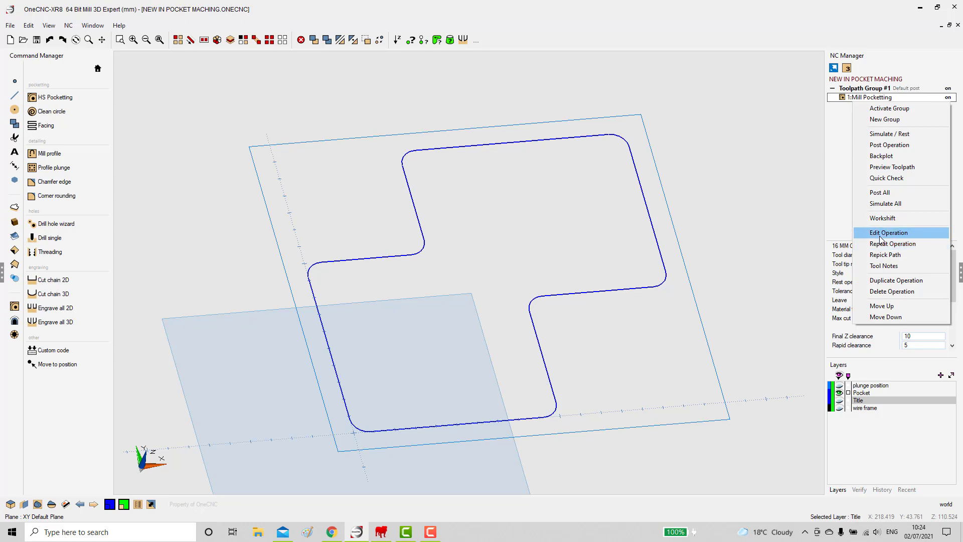
{"action": "left_click", "coordinate": [873, 234]}
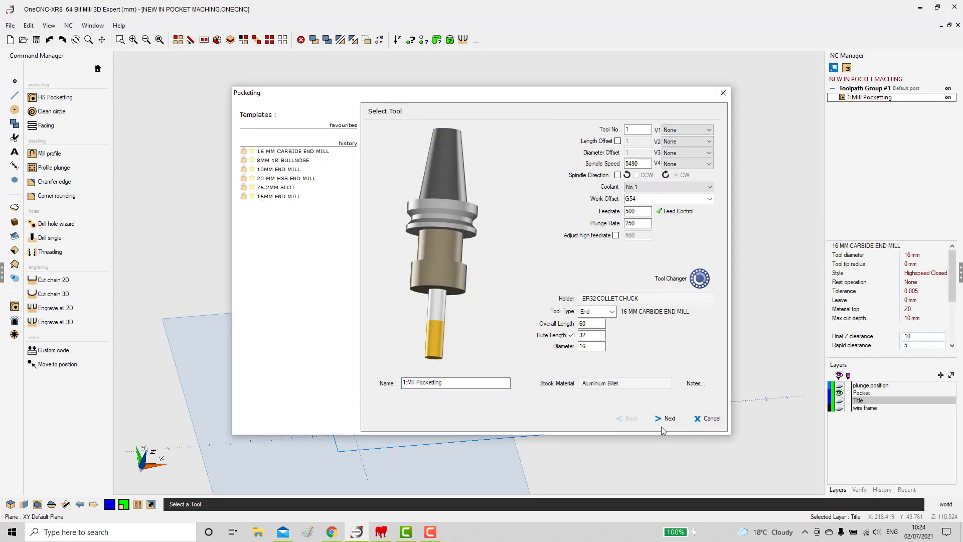
{"action": "left_click", "coordinate": [665, 419]}
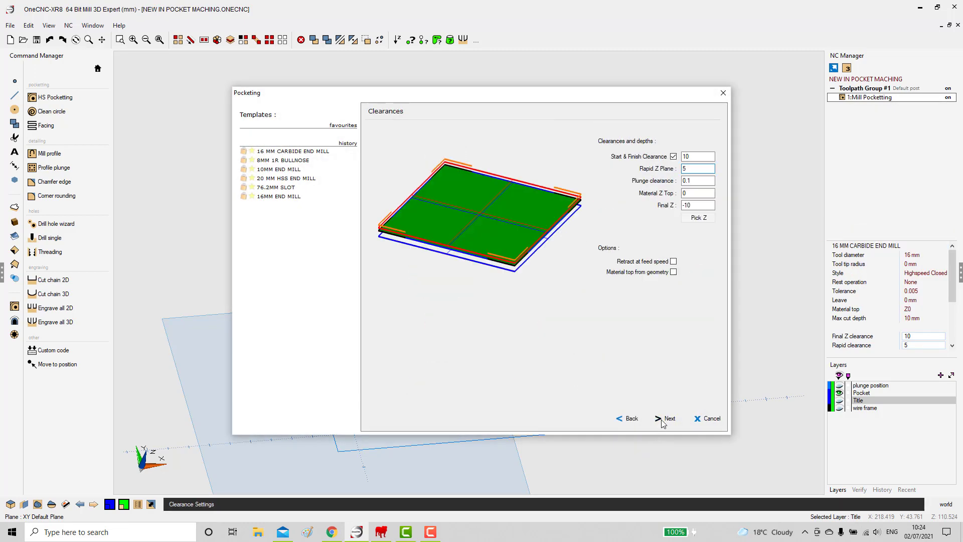
{"action": "left_click", "coordinate": [663, 420]}
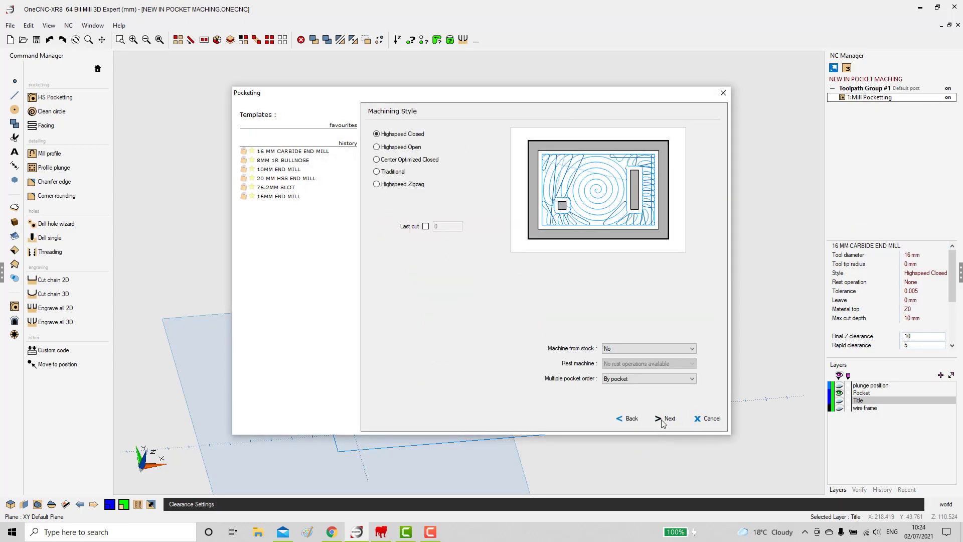
{"action": "left_click", "coordinate": [426, 227]}
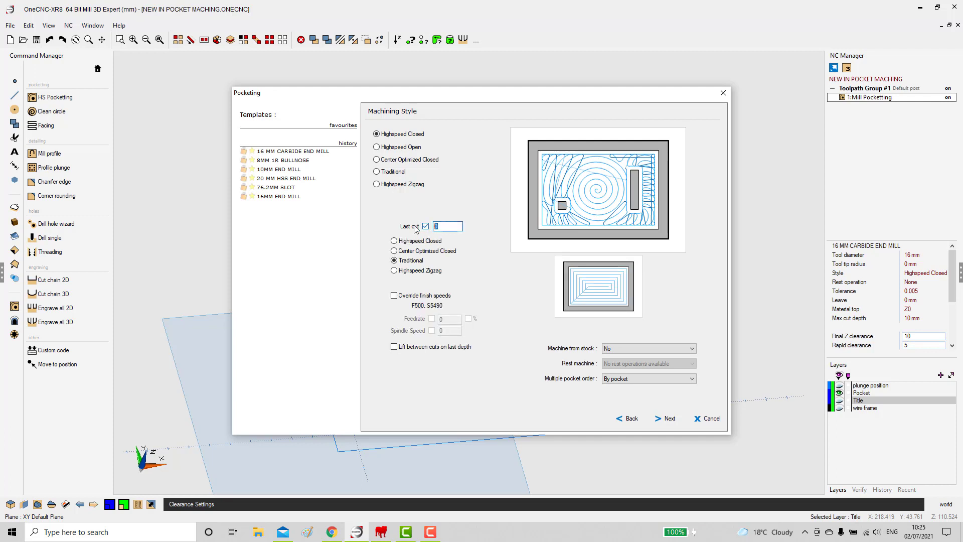
{"action": "type", "text": ".2"}
{"action": "left_click", "coordinate": [394, 271]}
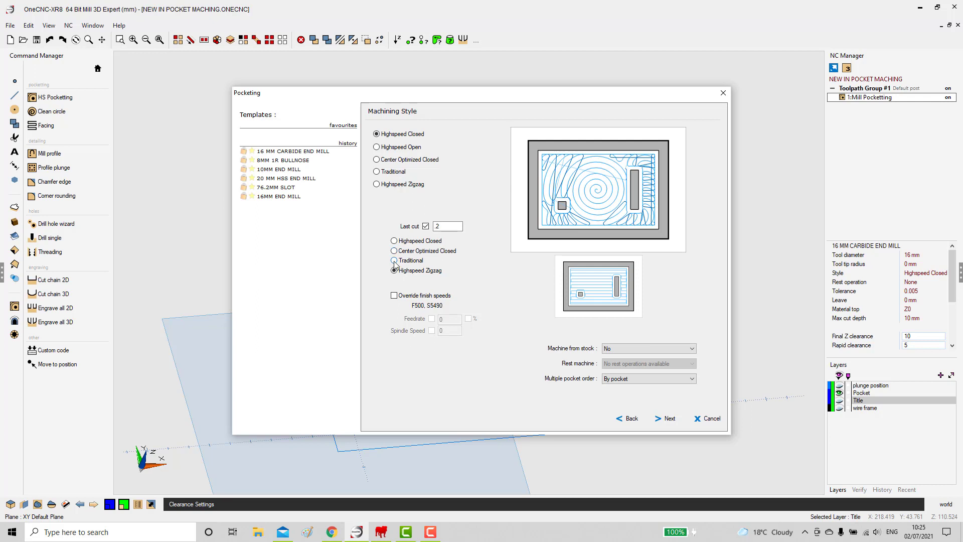
{"action": "left_click", "coordinate": [394, 261]}
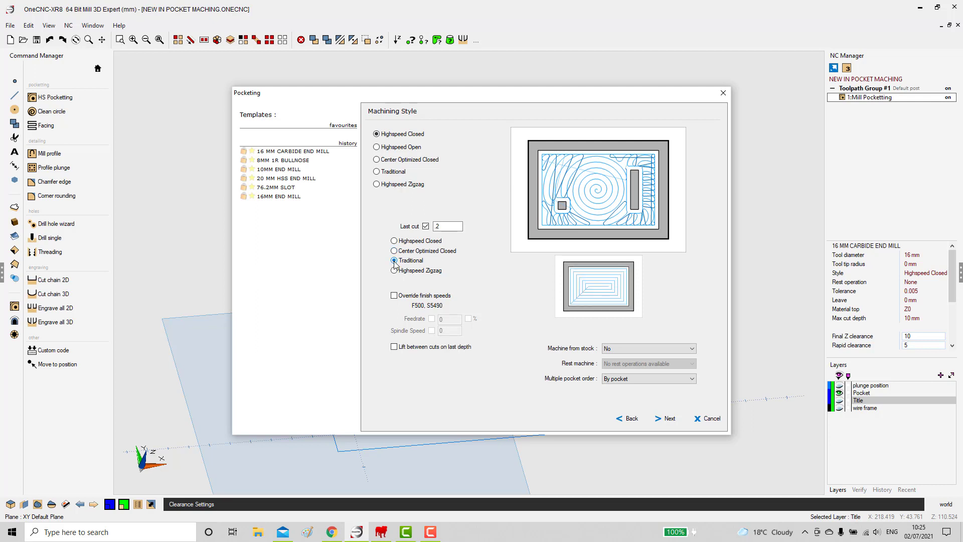
- Complete the edited pocketing operation with automatic Ramp Helix entry, vertical tool tip and no finishing pass, and generate its toolpath
{"action": "left_click", "coordinate": [671, 419]}
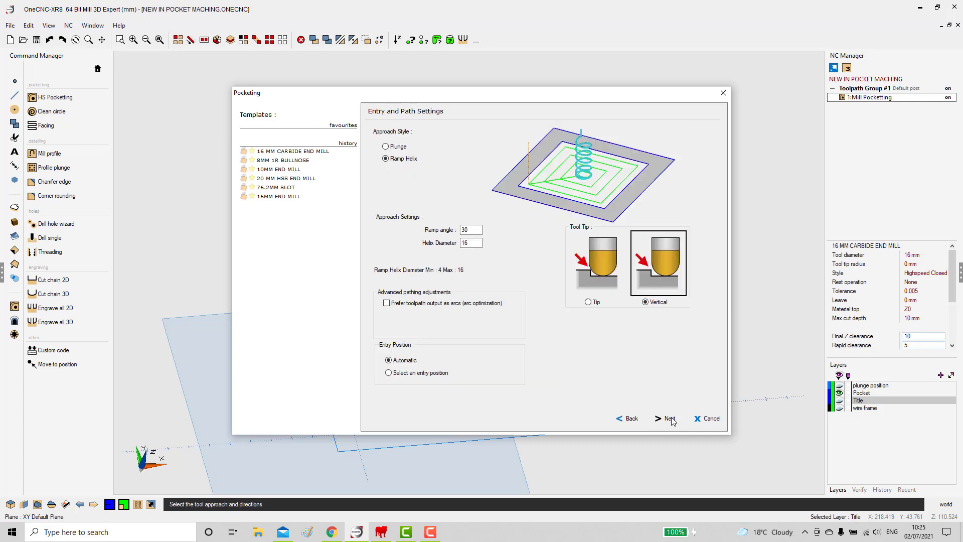
{"action": "left_click", "coordinate": [671, 419]}
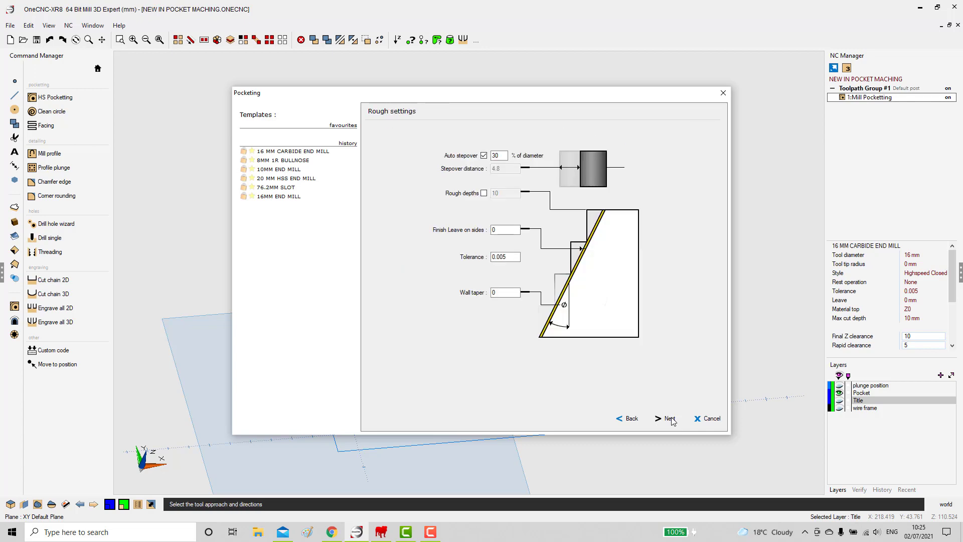
{"action": "left_click", "coordinate": [670, 419]}
{"action": "left_click", "coordinate": [670, 418]}
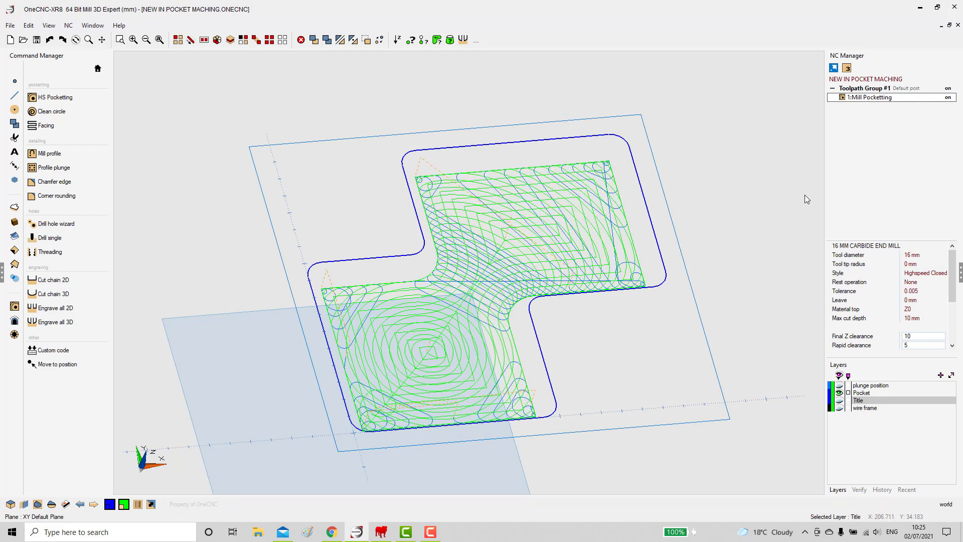
- Backplot the Mill Pocketting operation and examine the toolpath up close
{"action": "right_click", "coordinate": [858, 100]}
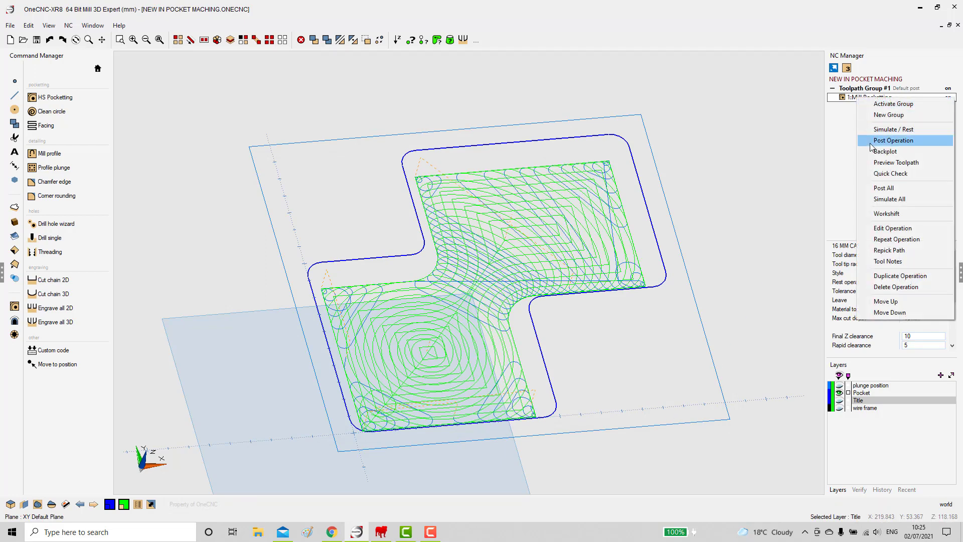
{"action": "left_click", "coordinate": [888, 153]}
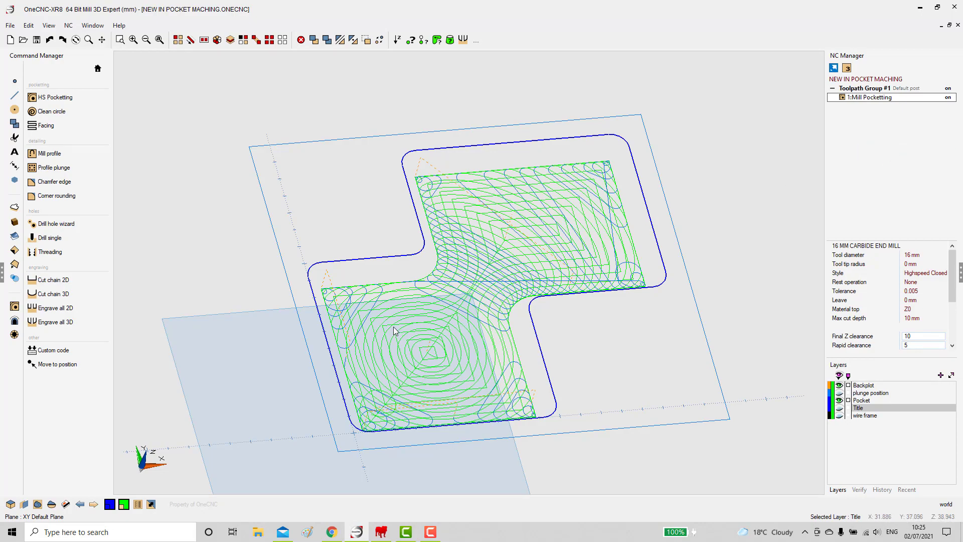
{"action": "scroll", "coordinate": [381, 416], "scroll_direction": "up", "scroll_amount": 6}
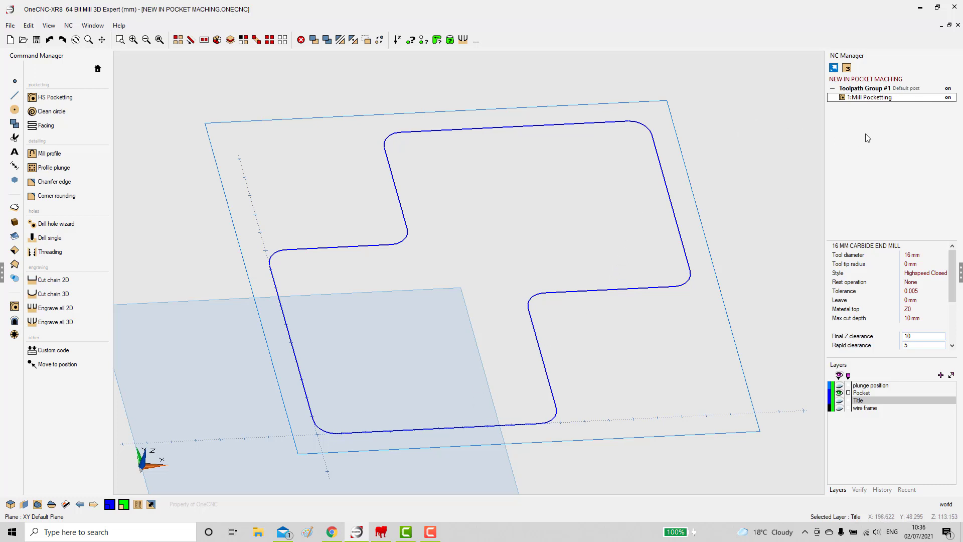
- Edit the Mill Pocketting operation and regenerate its toolpath with arc optimization switched off
{"action": "right_click", "coordinate": [860, 97]}
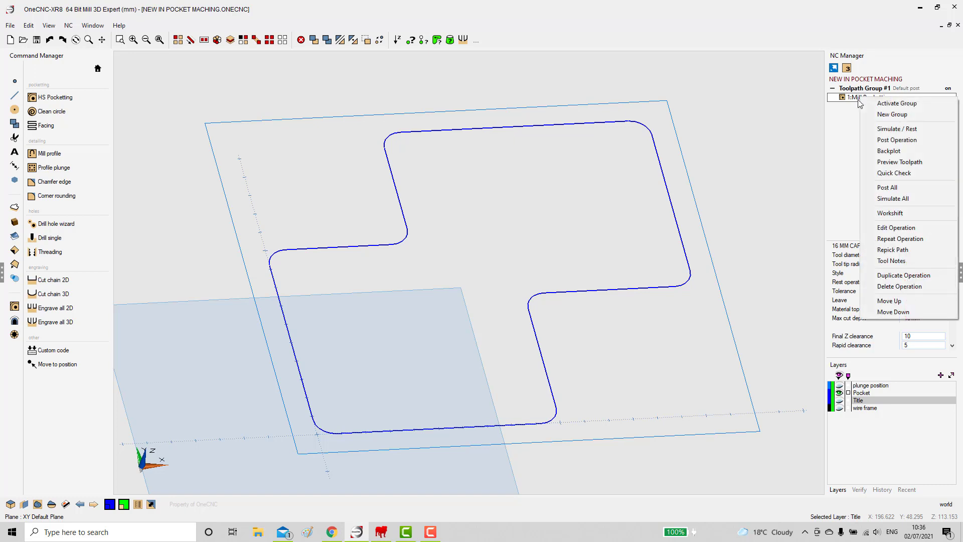
{"action": "left_click", "coordinate": [889, 229]}
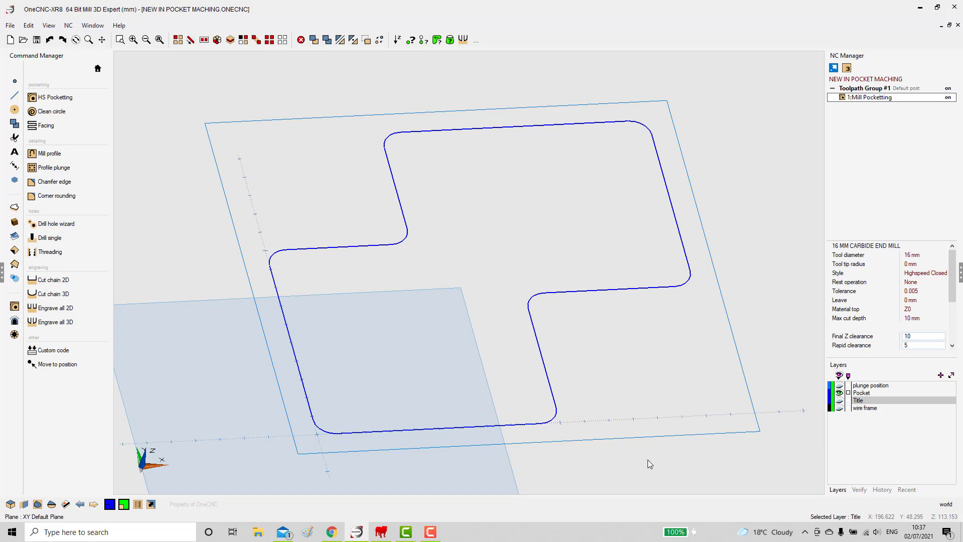
{"action": "left_click", "coordinate": [664, 418]}
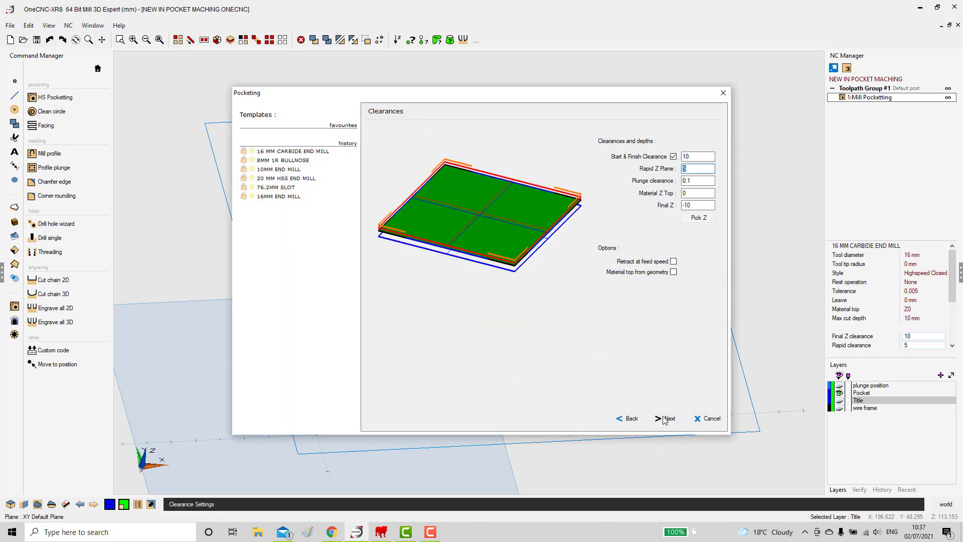
{"action": "left_click", "coordinate": [665, 419]}
{"action": "left_click", "coordinate": [665, 418]}
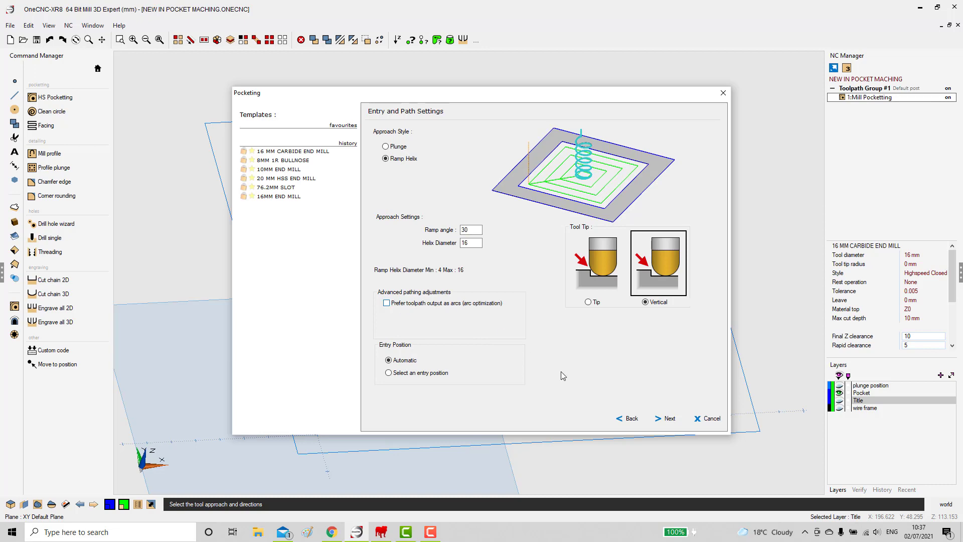
{"action": "left_click", "coordinate": [667, 419]}
{"action": "left_click", "coordinate": [667, 420]}
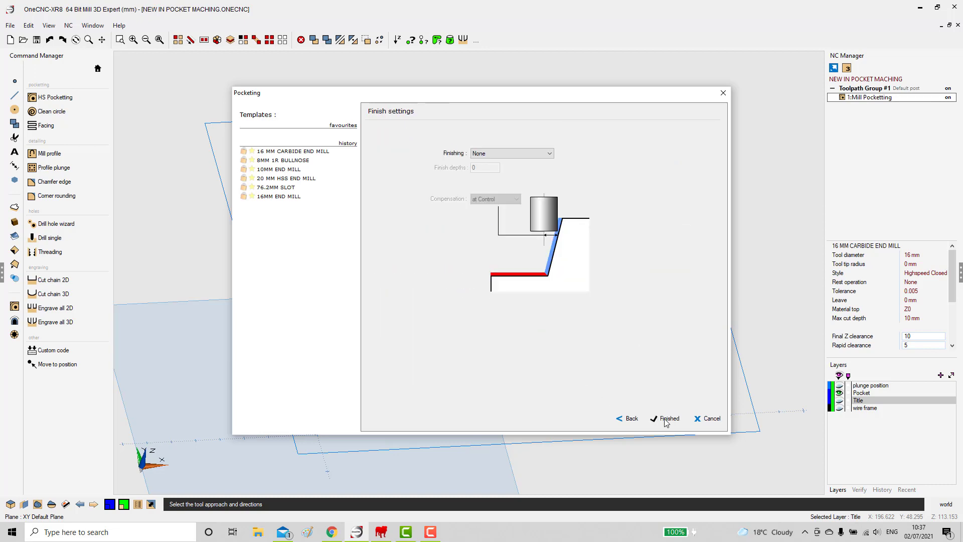
{"action": "left_click", "coordinate": [666, 419]}
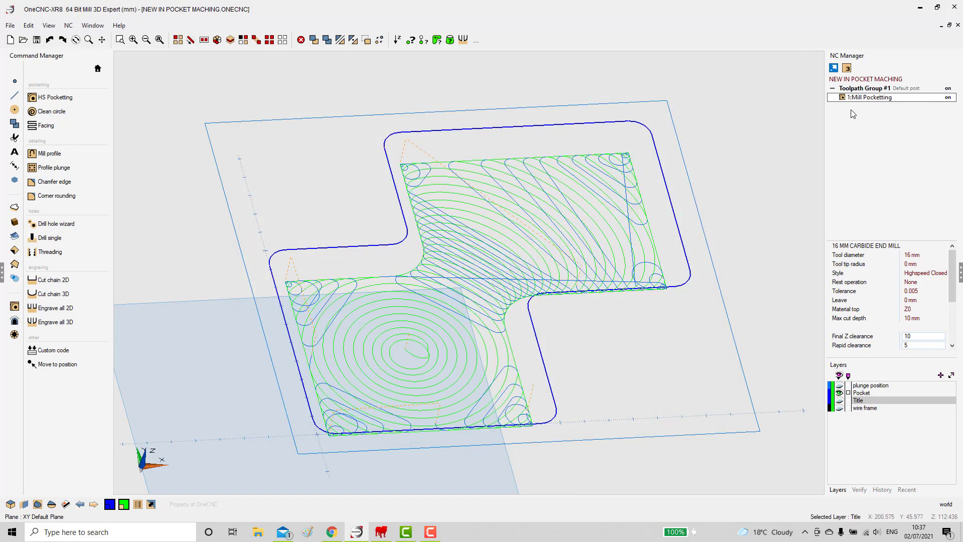
- Post the Mill Pocketting operation to the Desktop as NEW IN POCKET MACHING.NC and check the final line number of the code
{"action": "right_click", "coordinate": [860, 100]}
{"action": "left_click", "coordinate": [886, 145]}
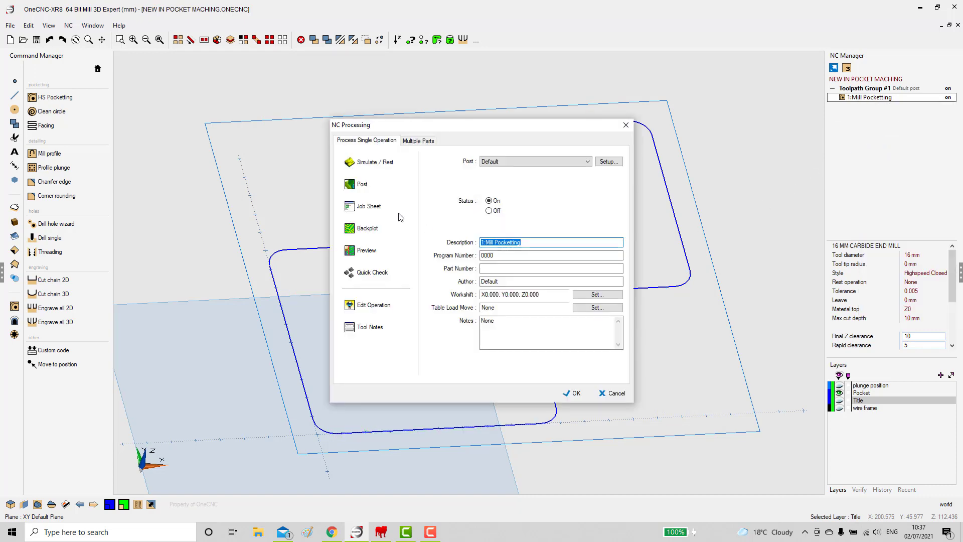
{"action": "left_click", "coordinate": [368, 188]}
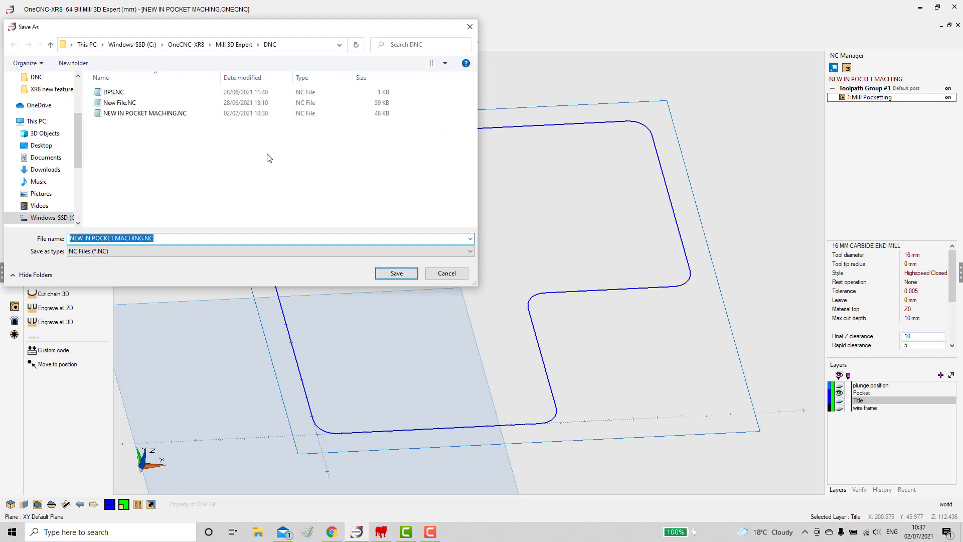
{"action": "left_click", "coordinate": [49, 146]}
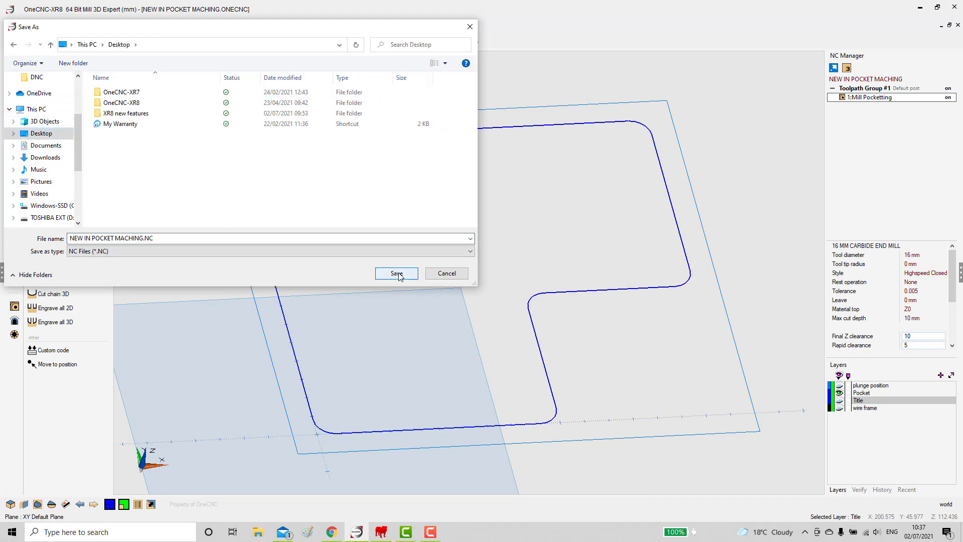
{"action": "left_click", "coordinate": [396, 273]}
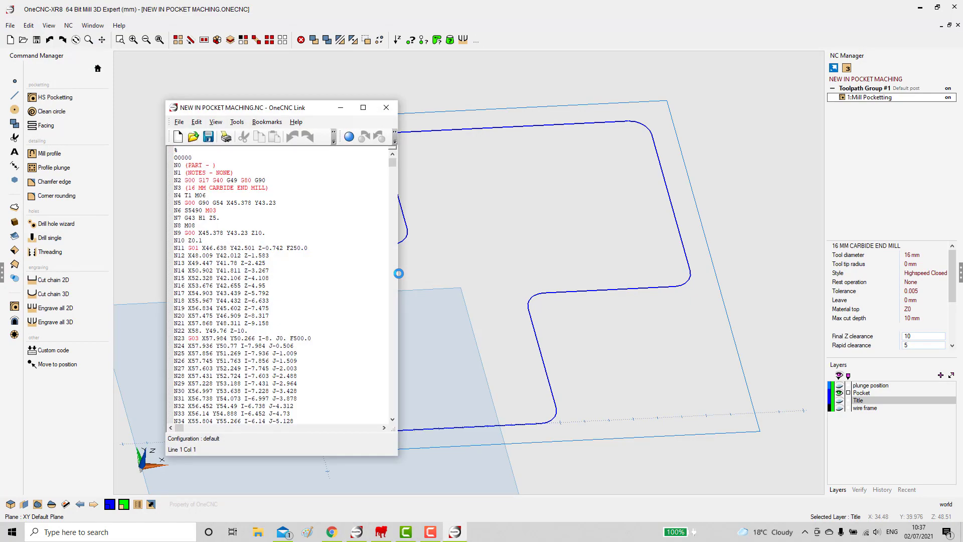
{"action": "left_click_drag", "start_coordinate": [396, 169], "coordinate": [398, 415]}
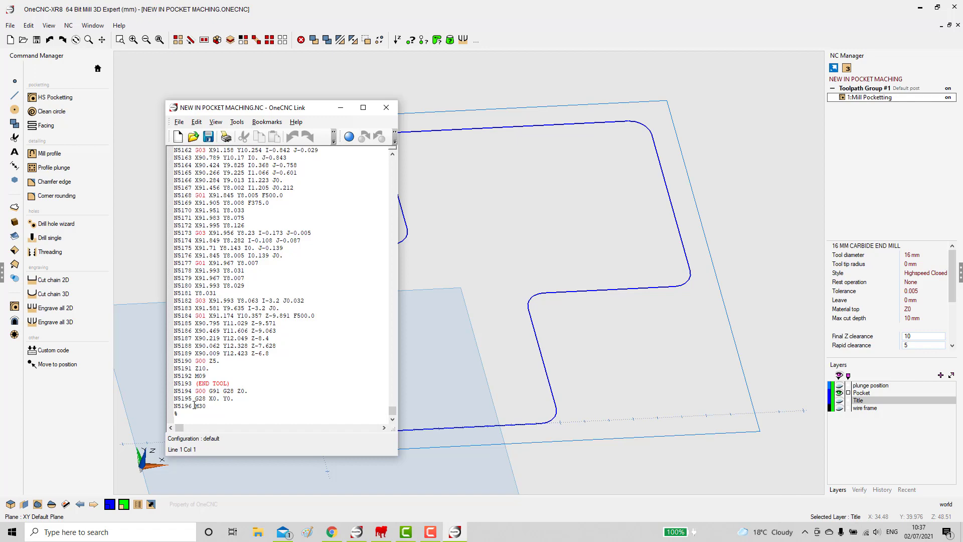
{"action": "left_click", "coordinate": [387, 107]}
- Edit the Mill Pocketting operation to prefer toolpath output as arcs and regenerate the toolpath
{"action": "right_click", "coordinate": [854, 99]}
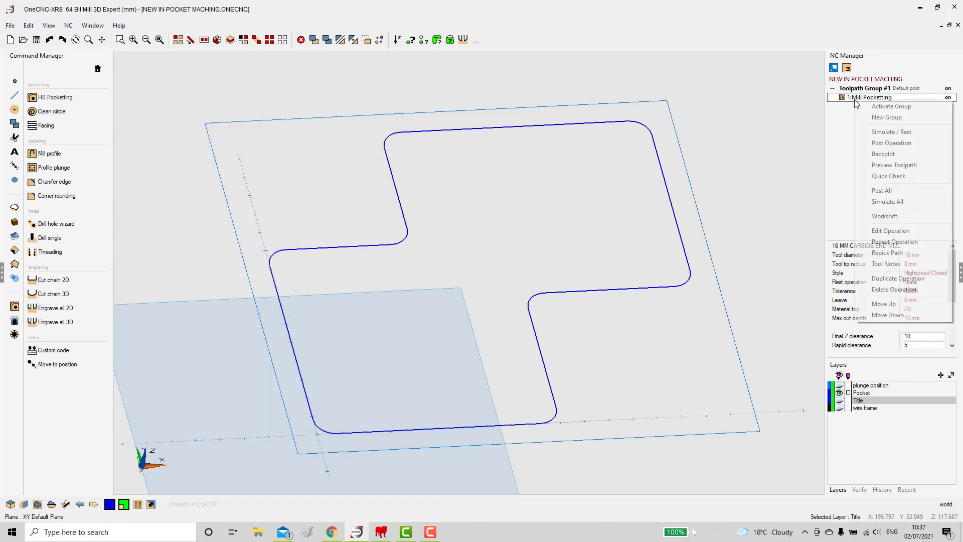
{"action": "left_click", "coordinate": [888, 230]}
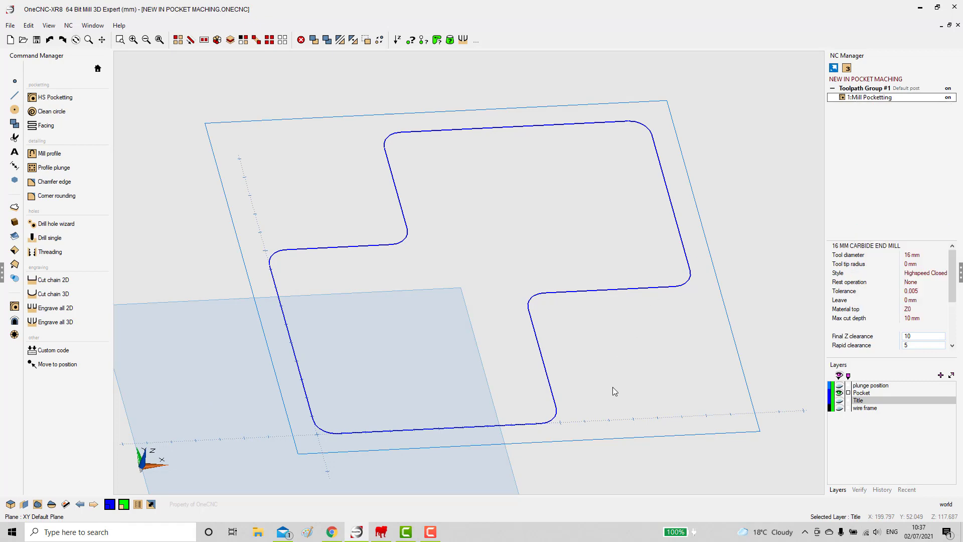
{"action": "left_click", "coordinate": [667, 419]}
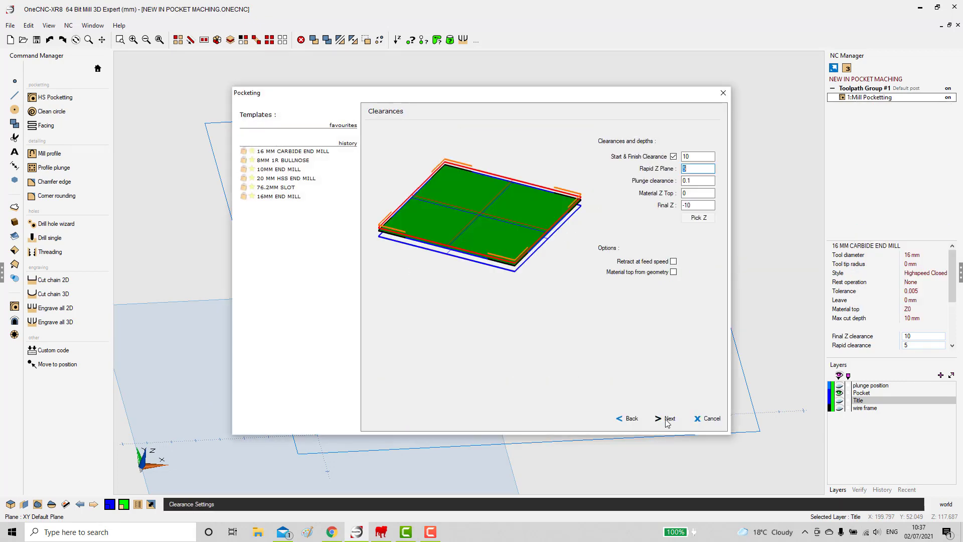
{"action": "left_click", "coordinate": [667, 419]}
{"action": "left_click", "coordinate": [667, 420]}
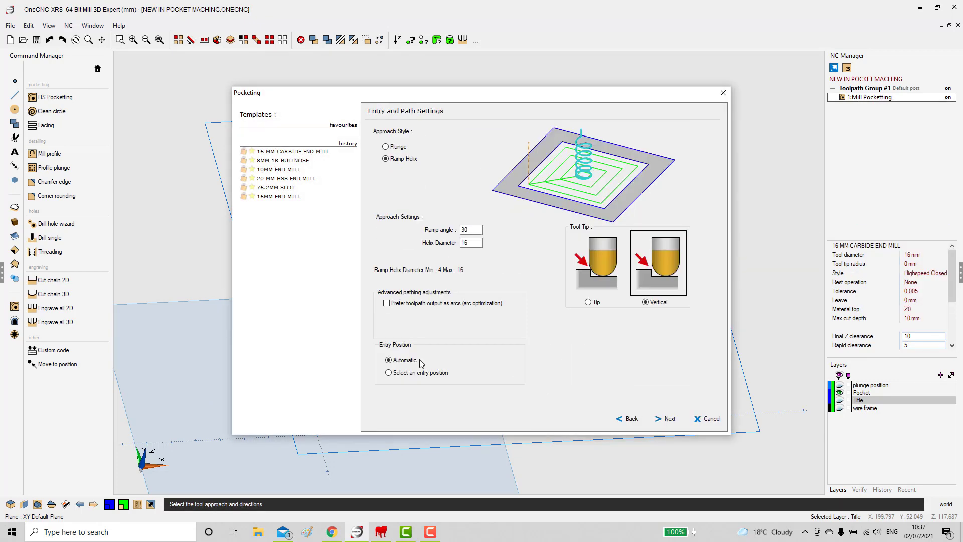
{"action": "left_click", "coordinate": [671, 424]}
{"action": "left_click", "coordinate": [668, 420]}
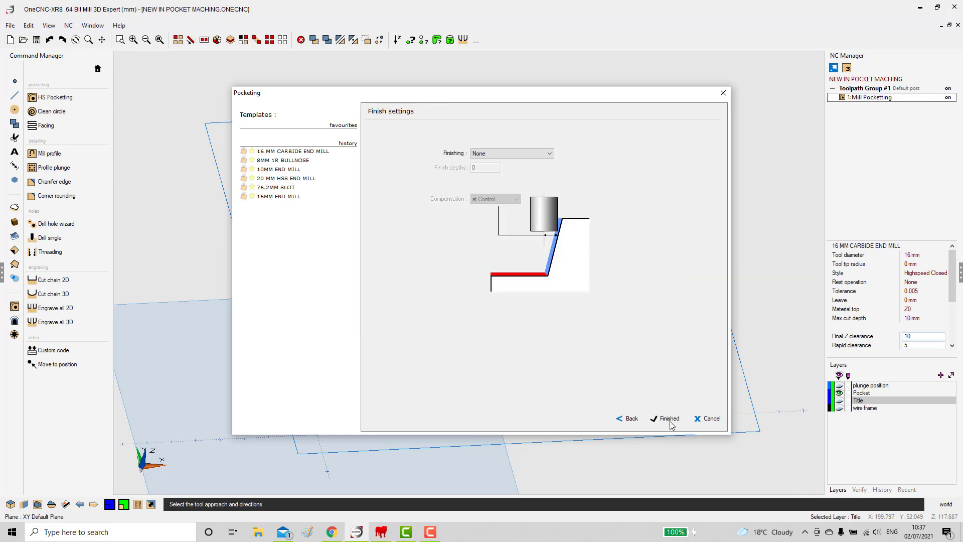
{"action": "left_click", "coordinate": [669, 420]}
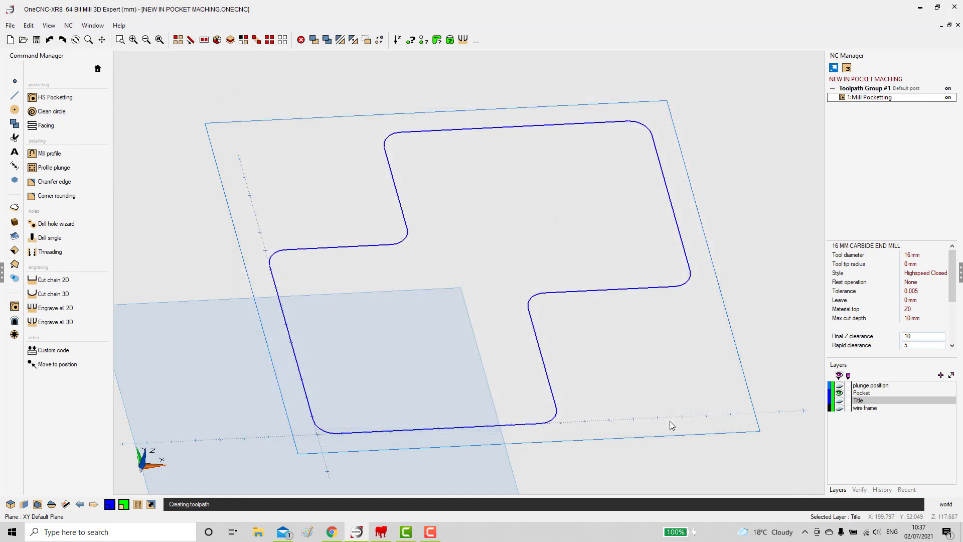
- Post the arc-optimized operation over NEW IN POCKET MACHING.NC on the Desktop and check the code's final line number for comparison
{"action": "right_click", "coordinate": [866, 99]}
{"action": "left_click", "coordinate": [898, 140]}
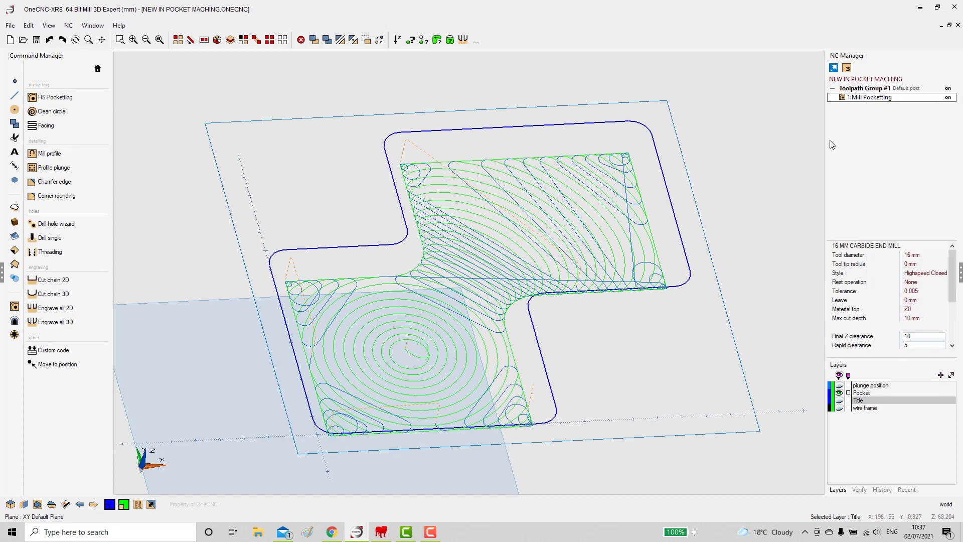
{"action": "left_click", "coordinate": [362, 184]}
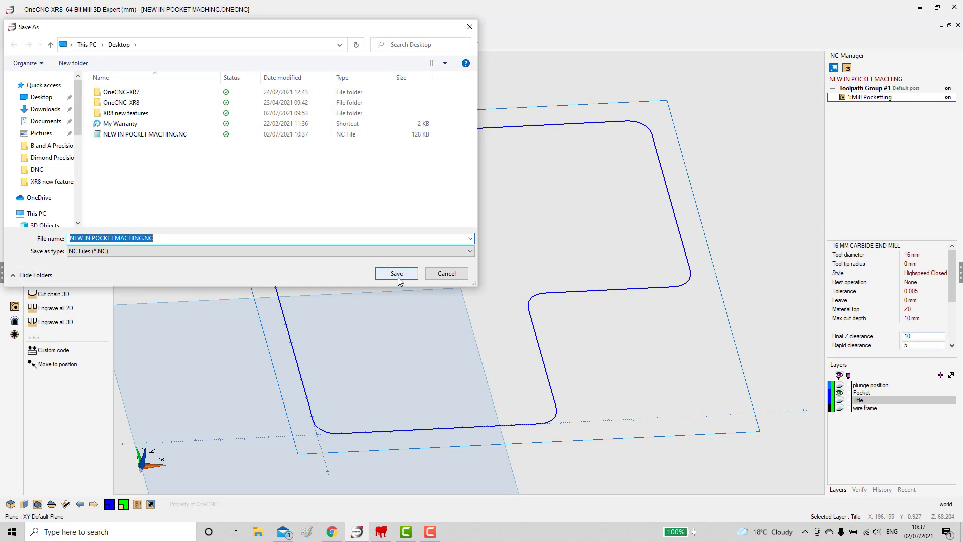
{"action": "left_click", "coordinate": [399, 277]}
{"action": "left_click", "coordinate": [510, 270]}
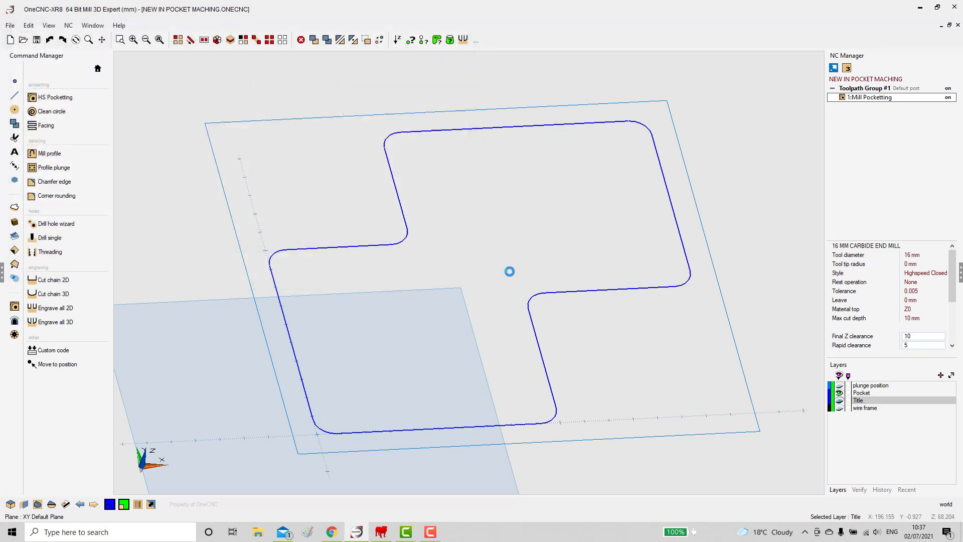
{"action": "left_click_drag", "start_coordinate": [394, 165], "coordinate": [396, 420]}
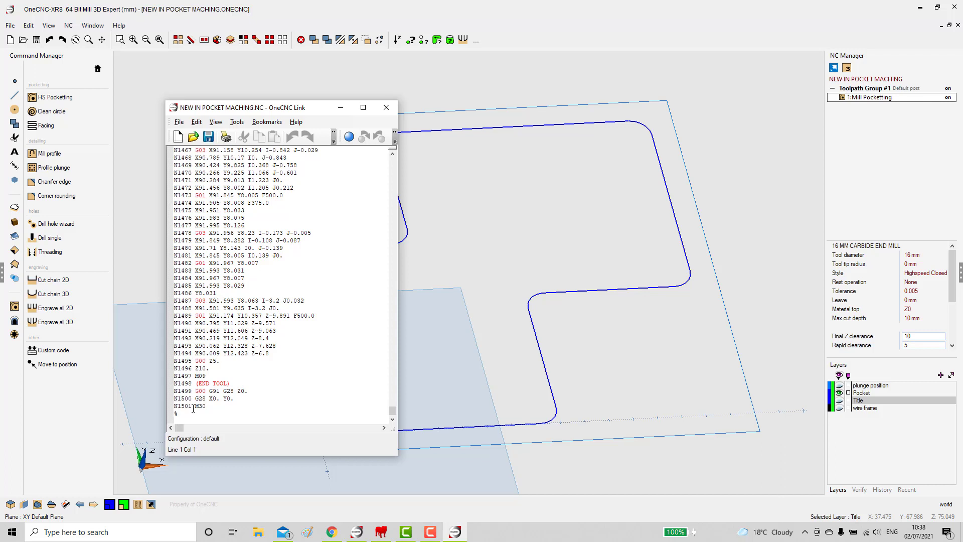
{"action": "left_click", "coordinate": [386, 108]}
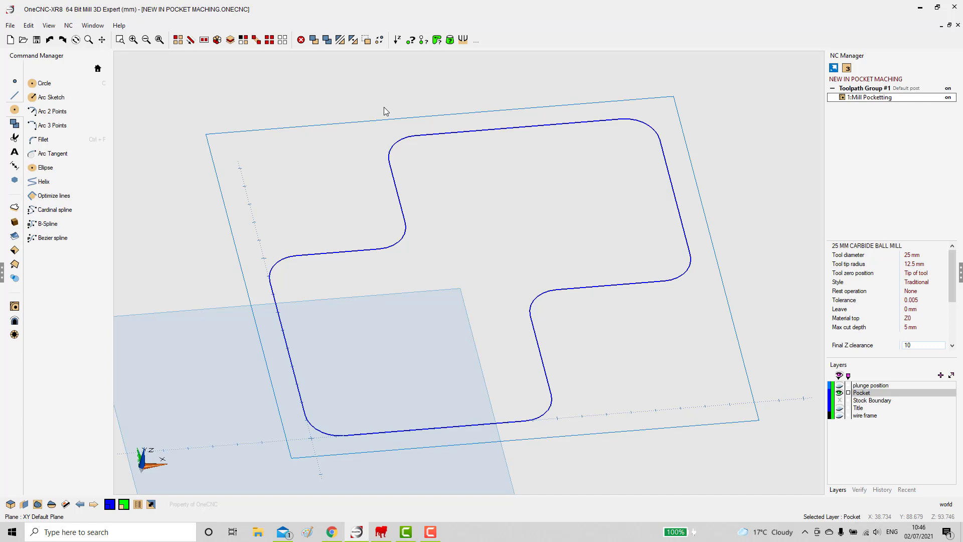
- Edit the 25 MM CARBIDE BALL MILL pocketing operation, go over its Ramp Helix diameter, and regenerate the Traditional toolpath
{"action": "right_click", "coordinate": [875, 100]}
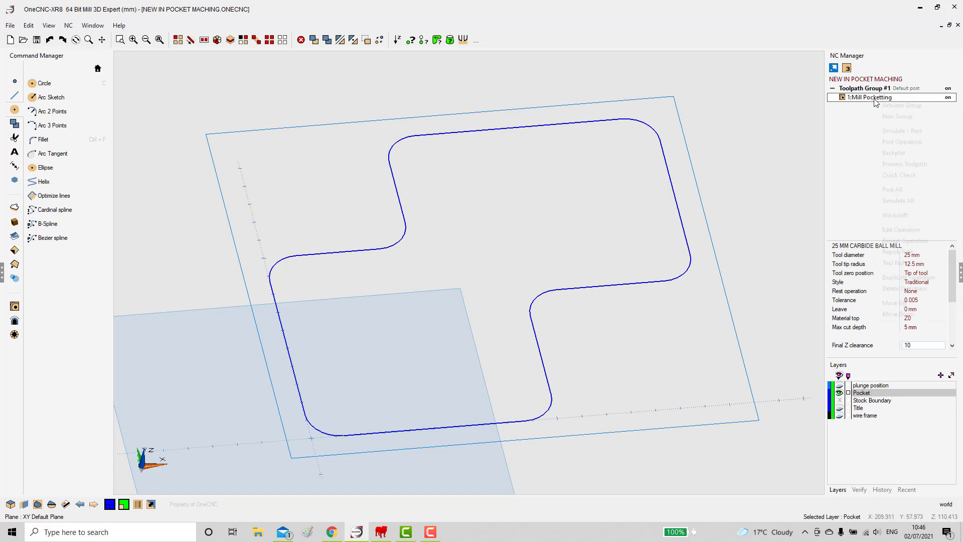
{"action": "left_click", "coordinate": [906, 231]}
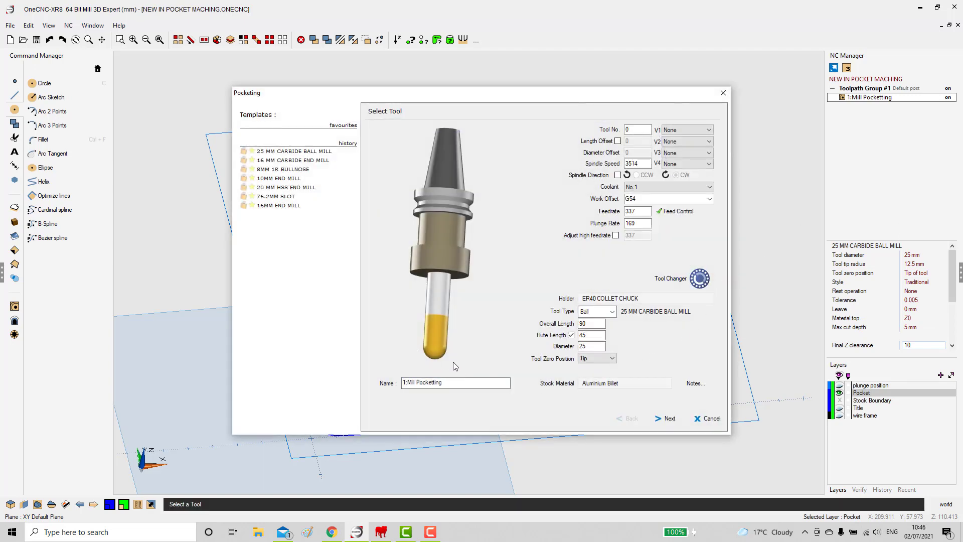
{"action": "left_click", "coordinate": [670, 419]}
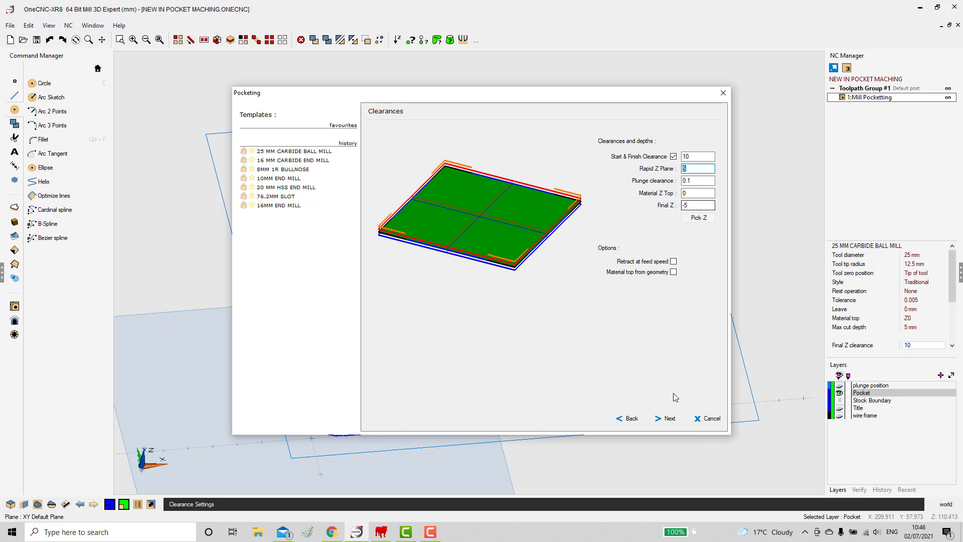
{"action": "left_click", "coordinate": [668, 420]}
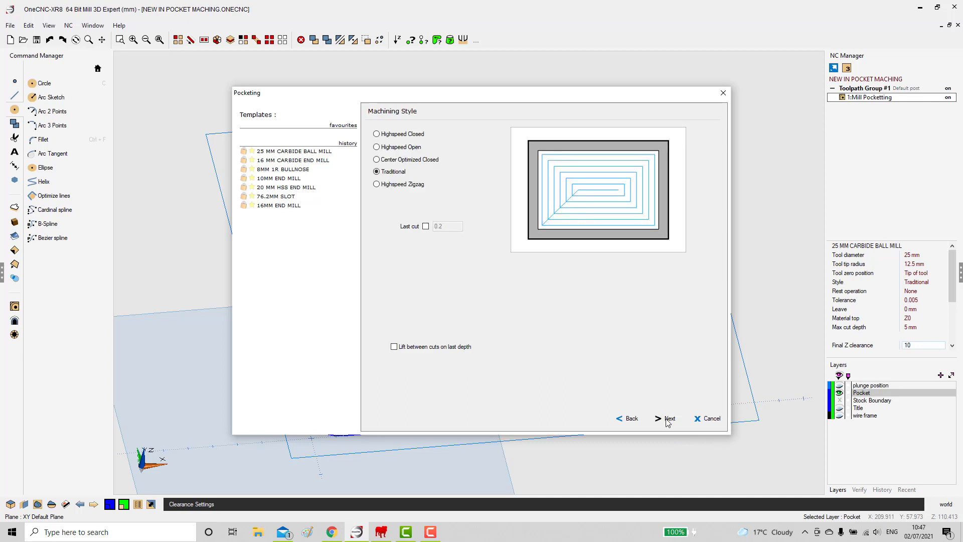
{"action": "left_click", "coordinate": [668, 420]}
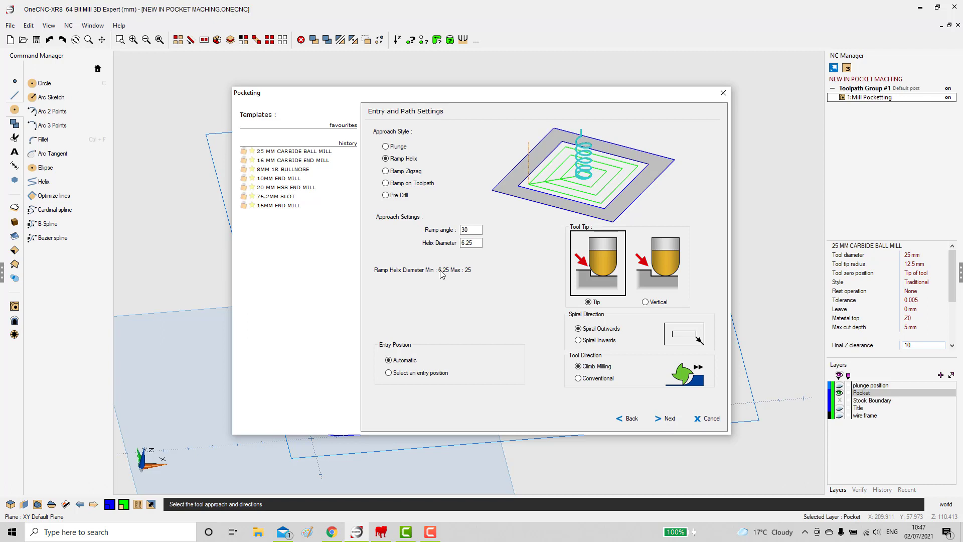
{"action": "double_click", "coordinate": [470, 243]}
{"action": "left_click", "coordinate": [666, 419]}
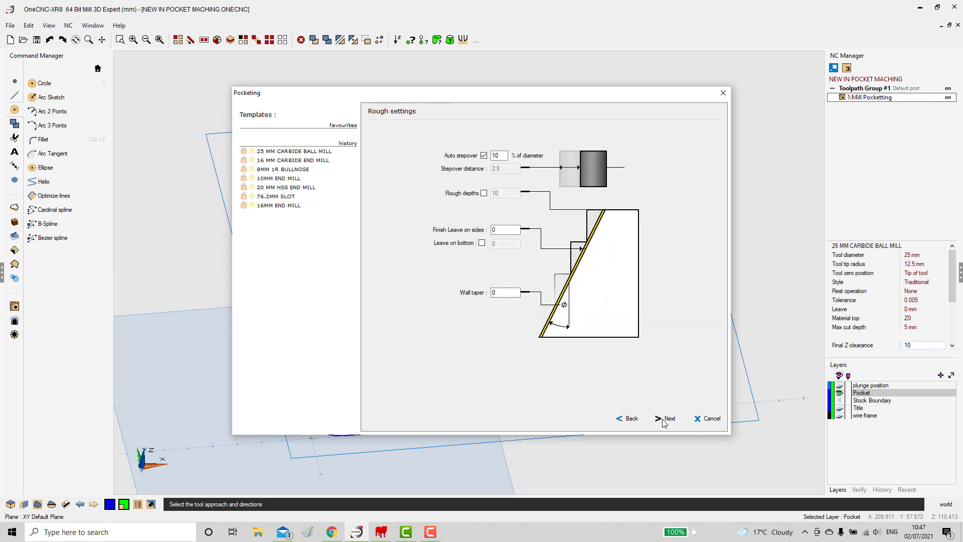
{"action": "left_click", "coordinate": [664, 420]}
{"action": "left_click", "coordinate": [664, 420]}
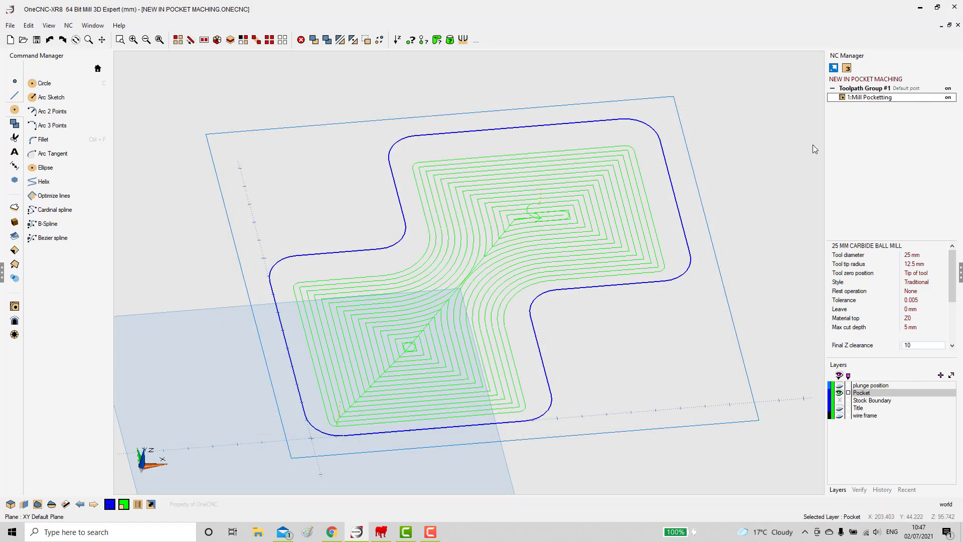
- Simulate the 25 mm ball mill pocketing on the picked-boundary stock, inspect the cut side-on and from above at varied speeds, and close the simulation
{"action": "right_click", "coordinate": [861, 102]}
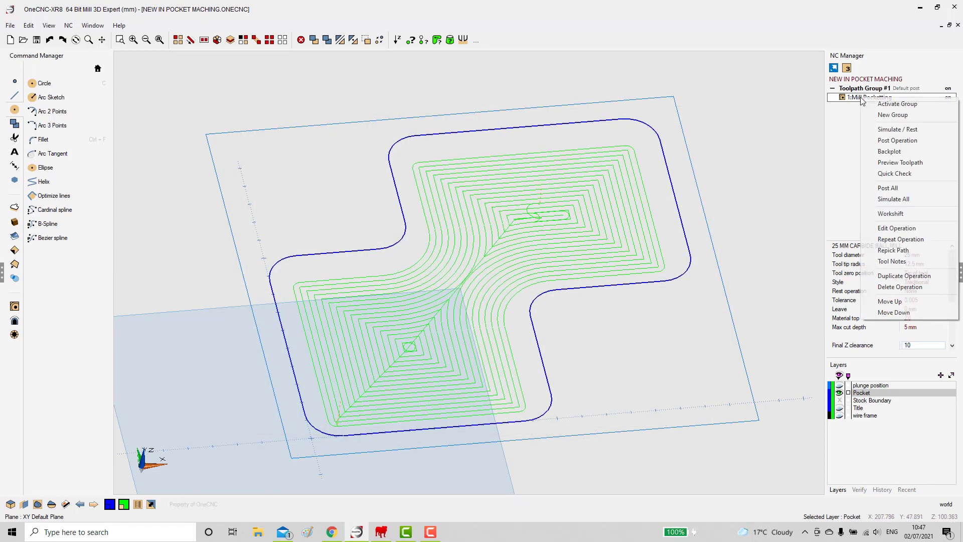
{"action": "left_click", "coordinate": [884, 132]}
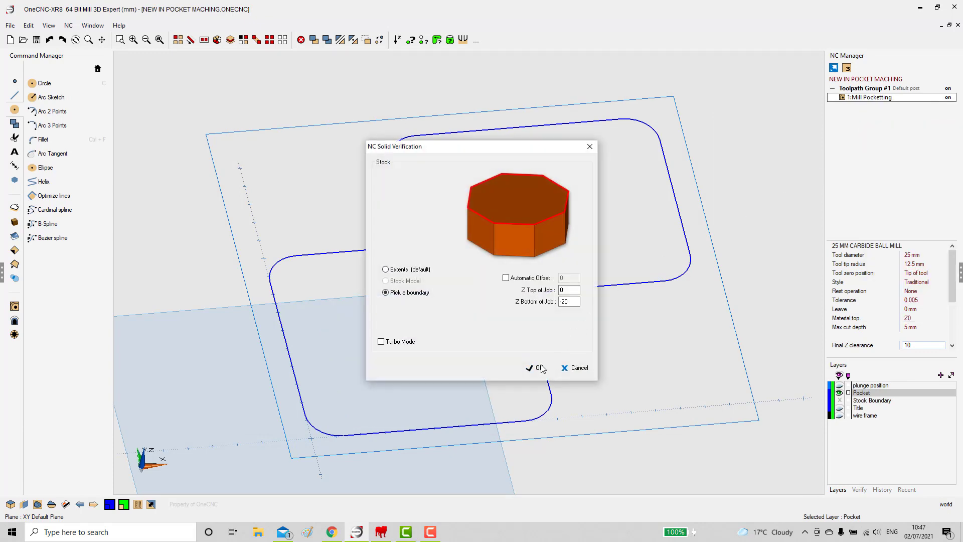
{"action": "left_click", "coordinate": [540, 368]}
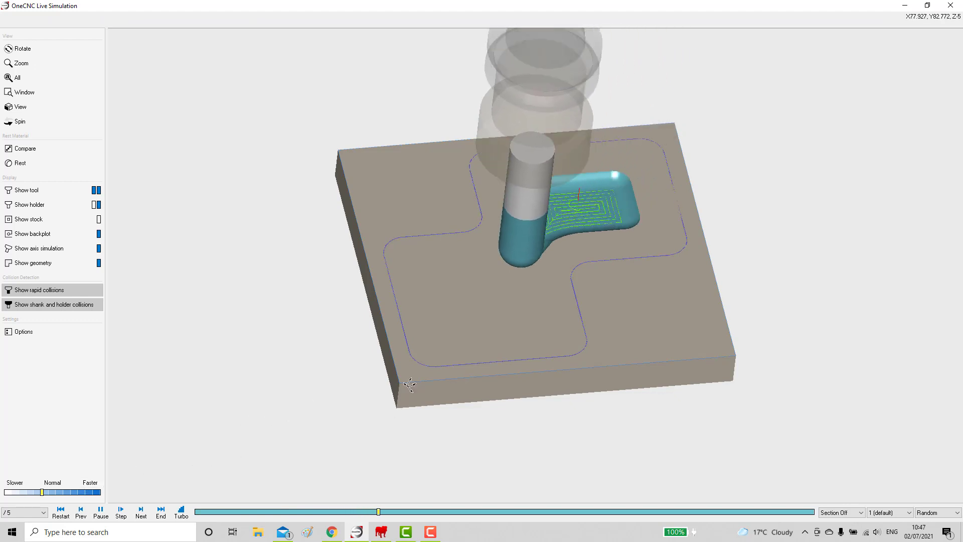
{"action": "left_click_drag", "start_coordinate": [387, 364], "coordinate": [379, 324]}
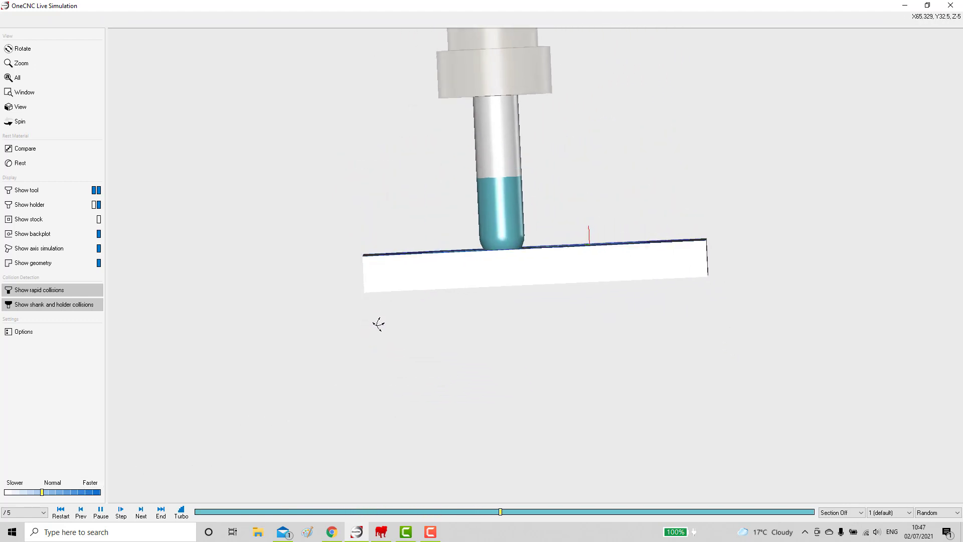
{"action": "left_click", "coordinate": [34, 492]}
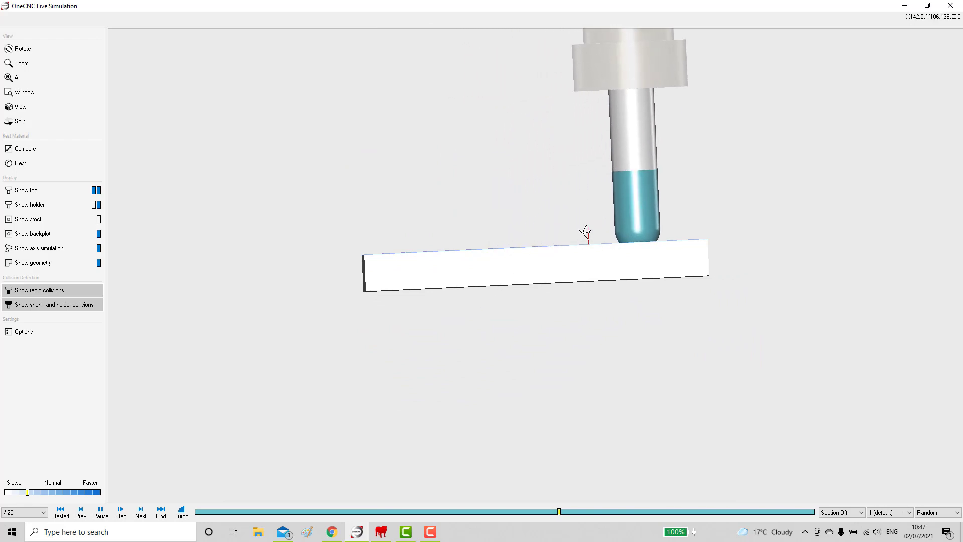
{"action": "left_click_drag", "start_coordinate": [410, 298], "coordinate": [425, 353]}
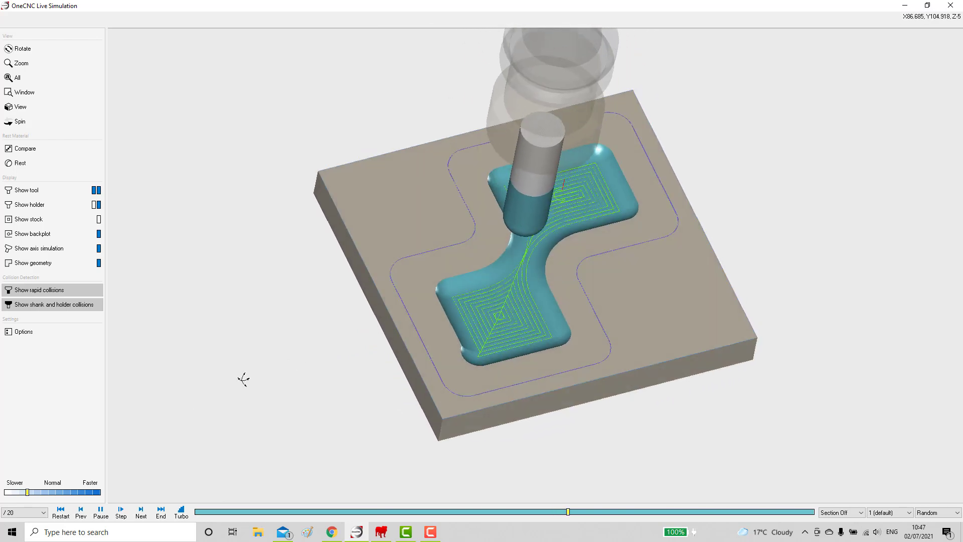
{"action": "left_click", "coordinate": [42, 492]}
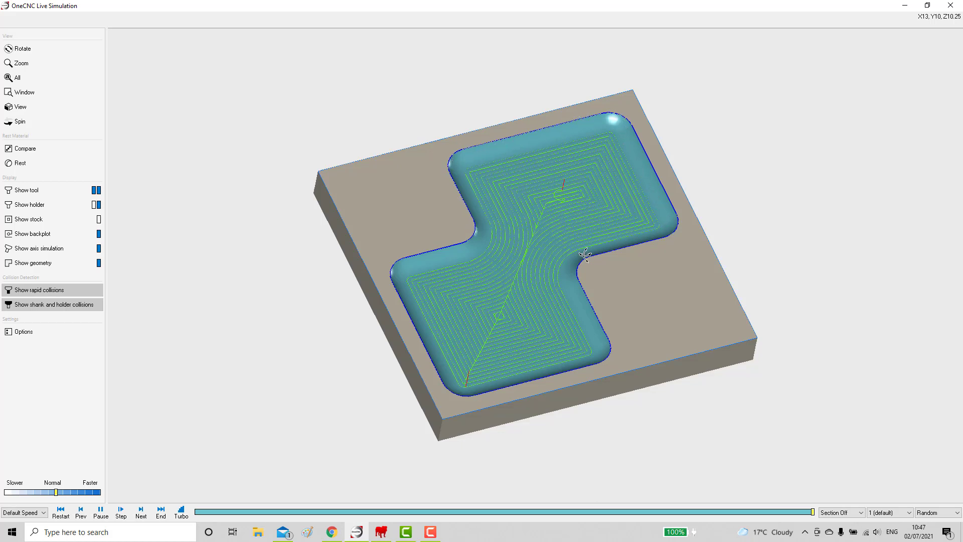
{"action": "left_click", "coordinate": [951, 5]}
- Edit the 25 mm ball mill pocketing operation to use the Vertical tool tip option and regenerate the toolpath
{"action": "right_click", "coordinate": [875, 101]}
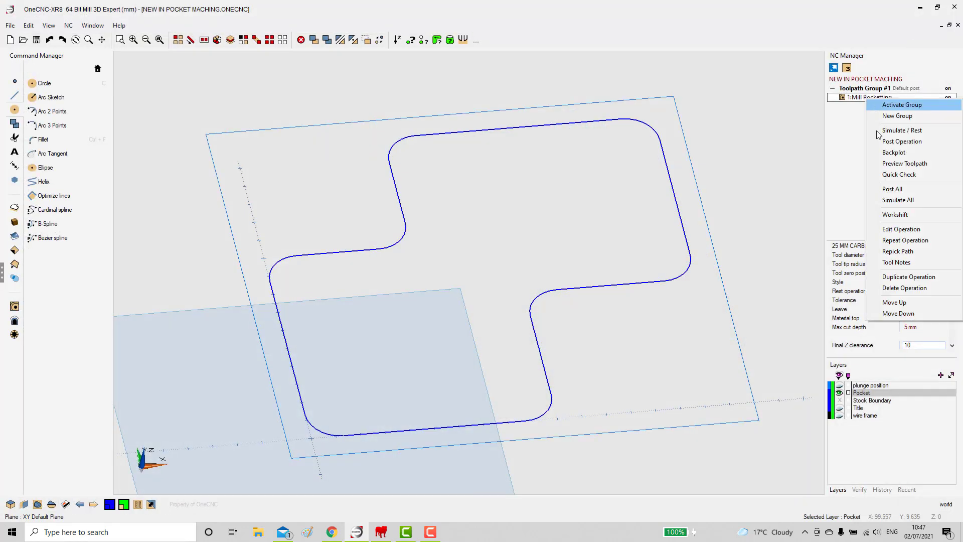
{"action": "left_click", "coordinate": [898, 238]}
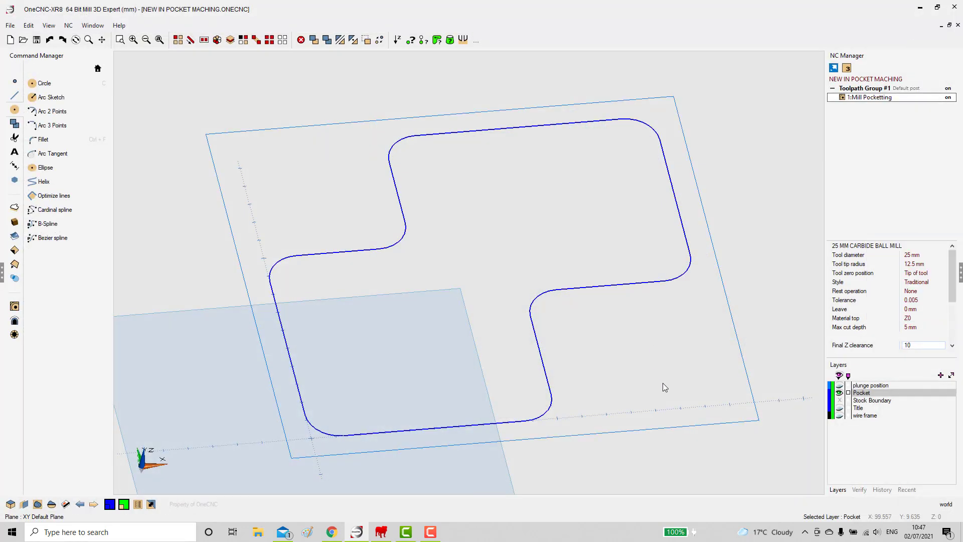
{"action": "left_click", "coordinate": [666, 419]}
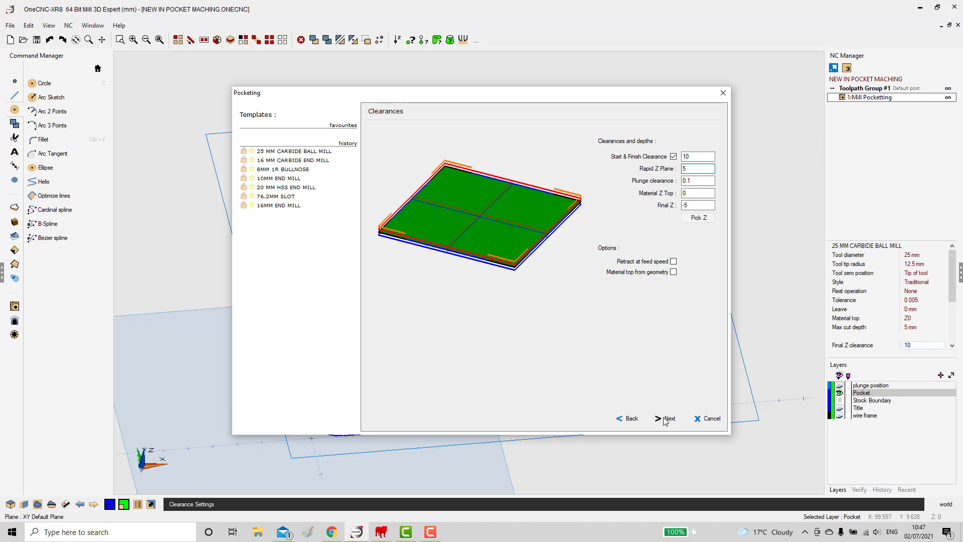
{"action": "left_click", "coordinate": [665, 420]}
{"action": "left_click", "coordinate": [665, 419]}
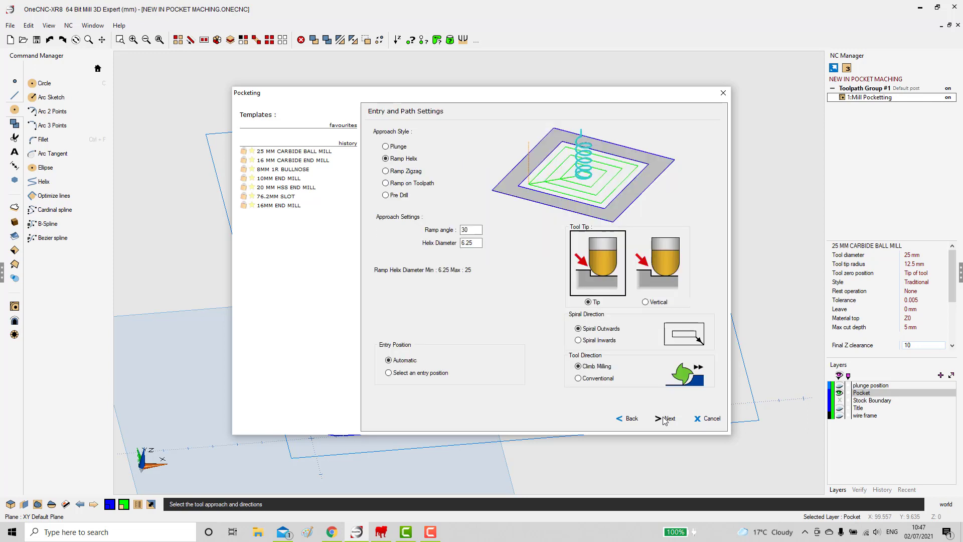
{"action": "left_click", "coordinate": [646, 302]}
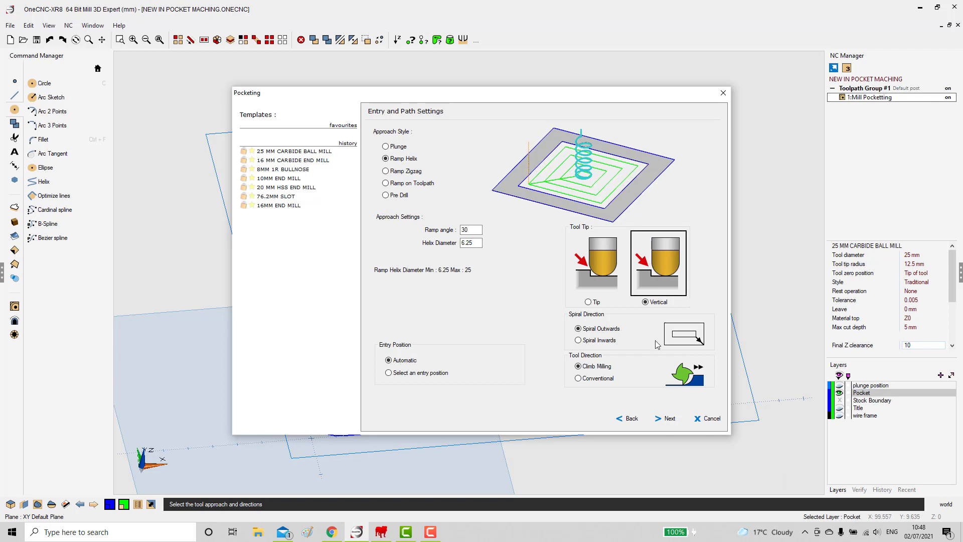
{"action": "left_click", "coordinate": [664, 419]}
{"action": "left_click", "coordinate": [664, 419]}
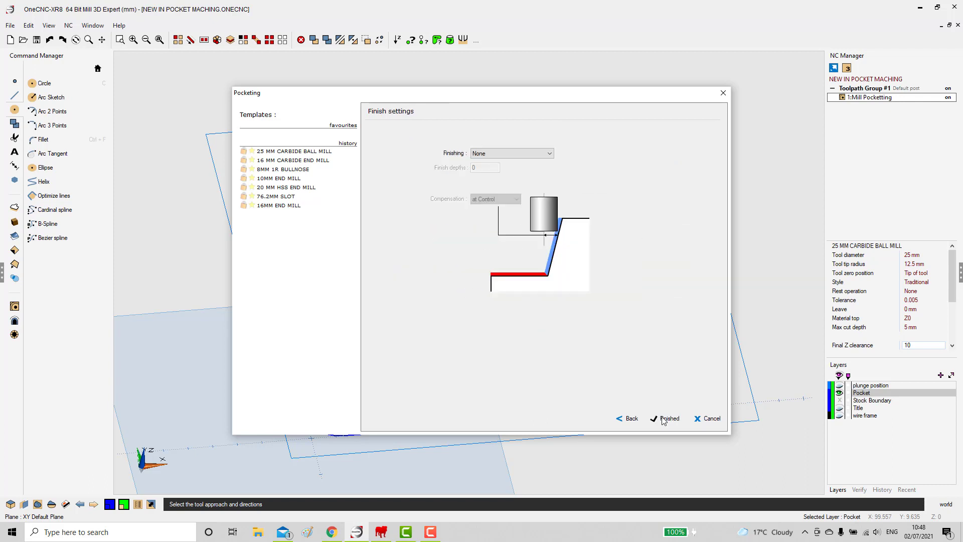
{"action": "left_click", "coordinate": [665, 419]}
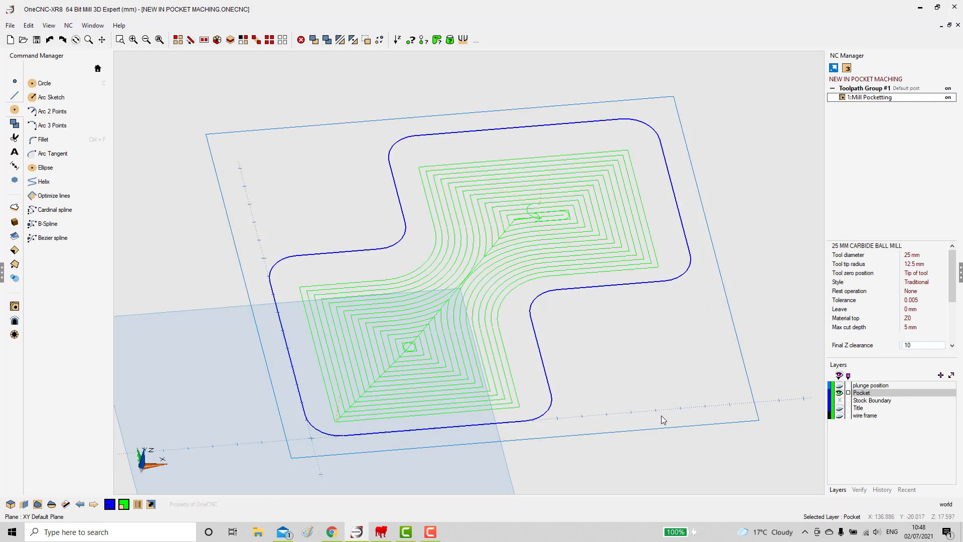
- Simulate Toolpath Group #1 on the picked-boundary stock and slow the playback to examine how the ball mill meets the pocket wall
{"action": "right_click", "coordinate": [852, 90]}
{"action": "left_click", "coordinate": [883, 123]}
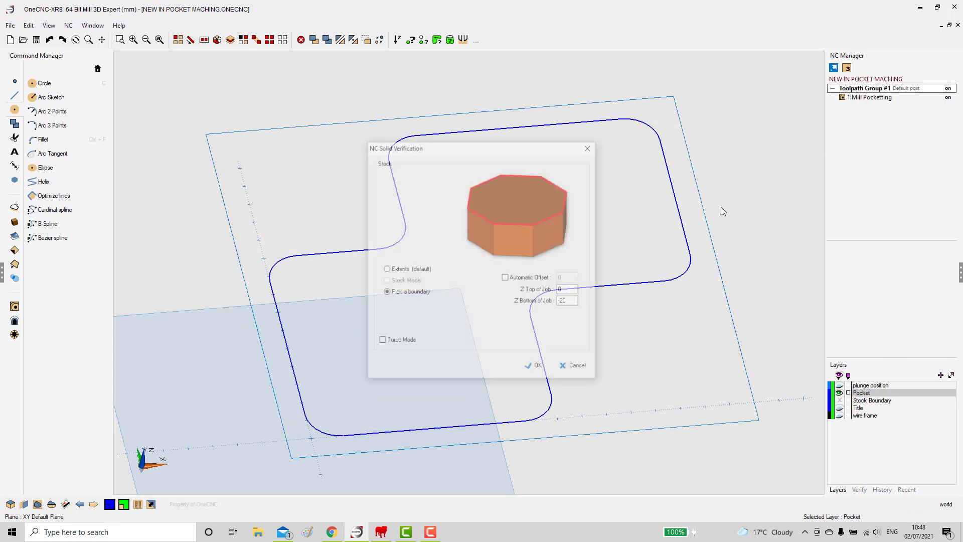
{"action": "left_click", "coordinate": [536, 368]}
{"action": "left_click", "coordinate": [652, 427]}
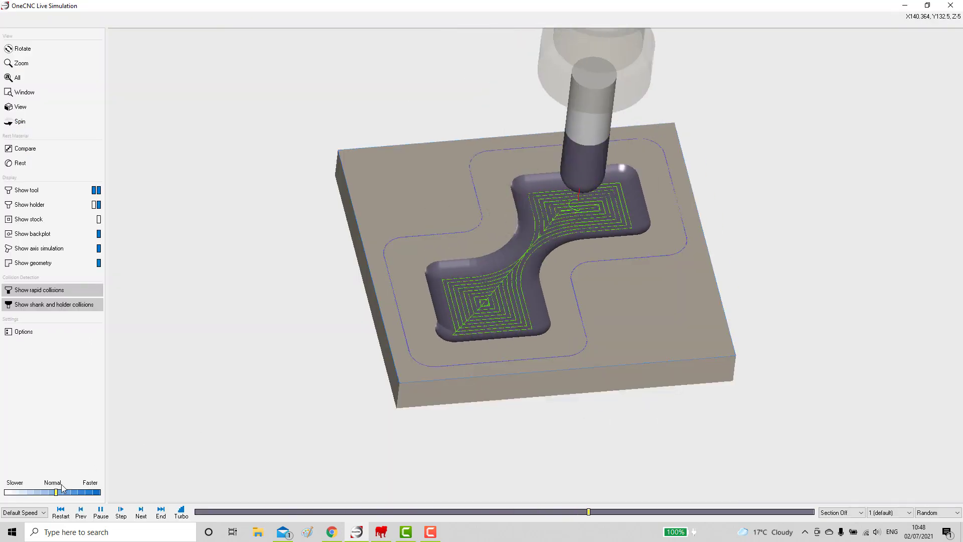
{"action": "left_click_drag", "start_coordinate": [55, 493], "coordinate": [42, 492]}
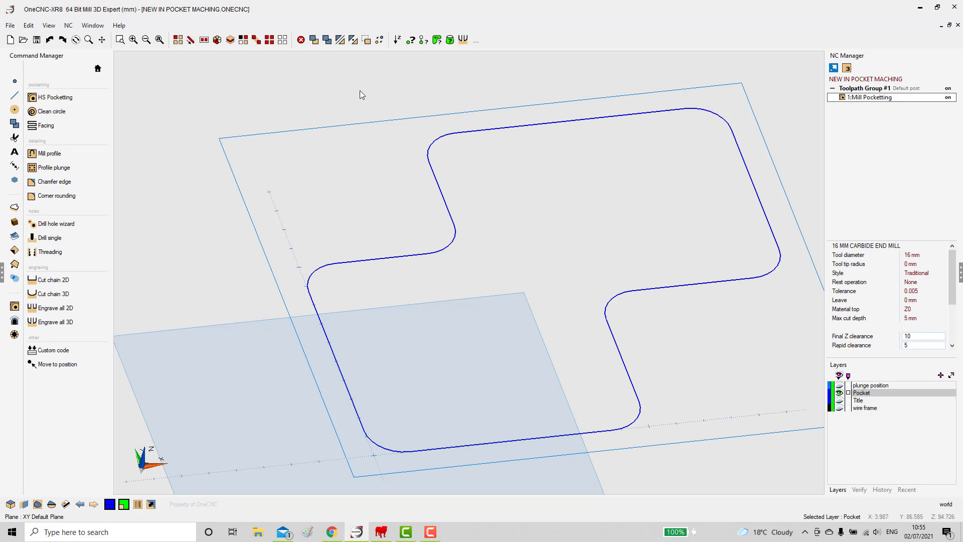
- Open the 16 mm carbide end mill pocketing operation for editing and go to its Machining Style settings
{"action": "right_click", "coordinate": [857, 102]}
{"action": "left_click", "coordinate": [889, 231]}
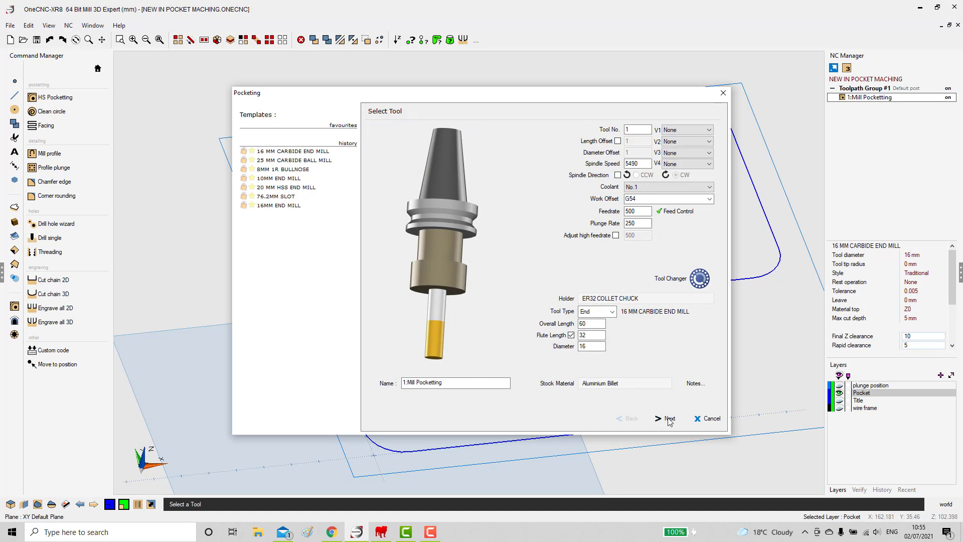
{"action": "left_click", "coordinate": [668, 418]}
{"action": "left_click", "coordinate": [669, 419]}
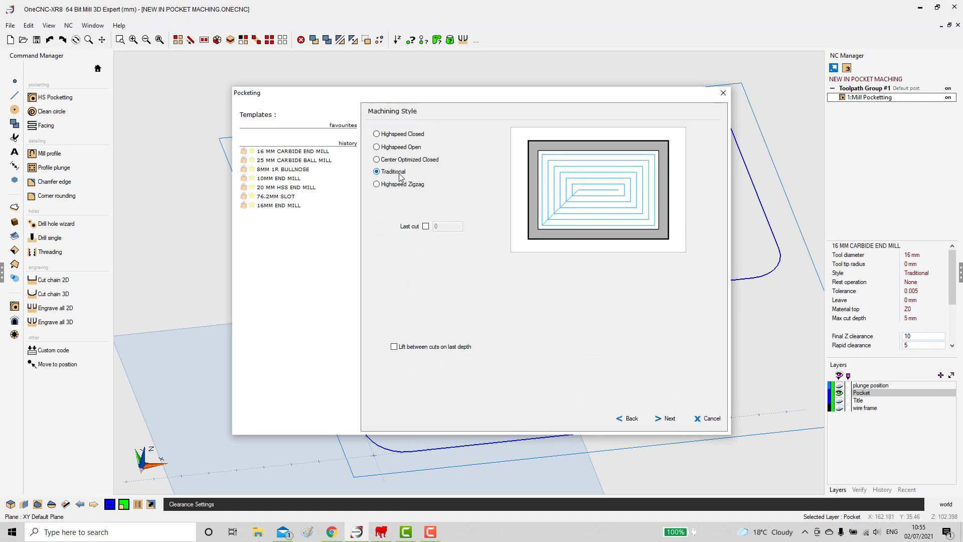
- Try the Last cut option with the Highspeed Zigzag and Traditional styles, and switch it off again
{"action": "left_click", "coordinate": [426, 227]}
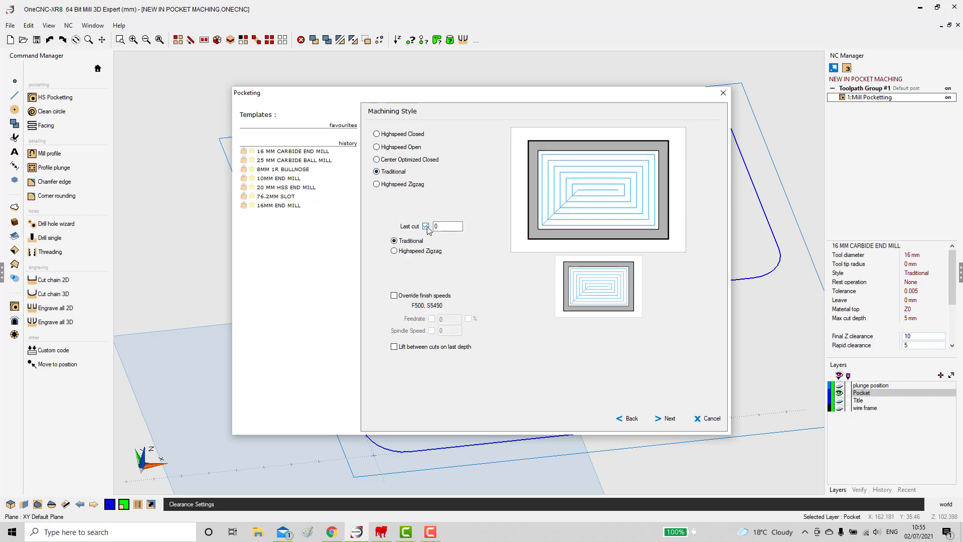
{"action": "left_click", "coordinate": [394, 251]}
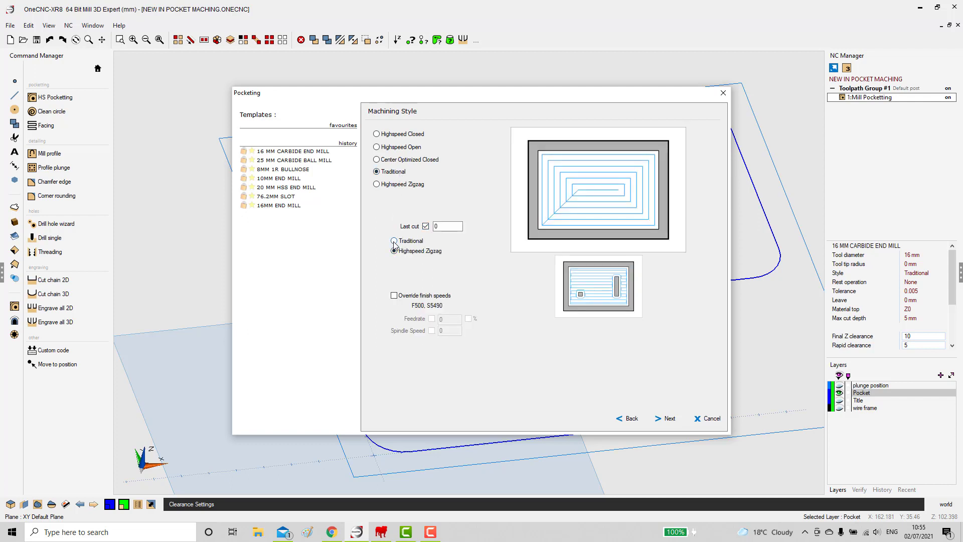
{"action": "left_click", "coordinate": [394, 241]}
{"action": "left_click", "coordinate": [426, 226]}
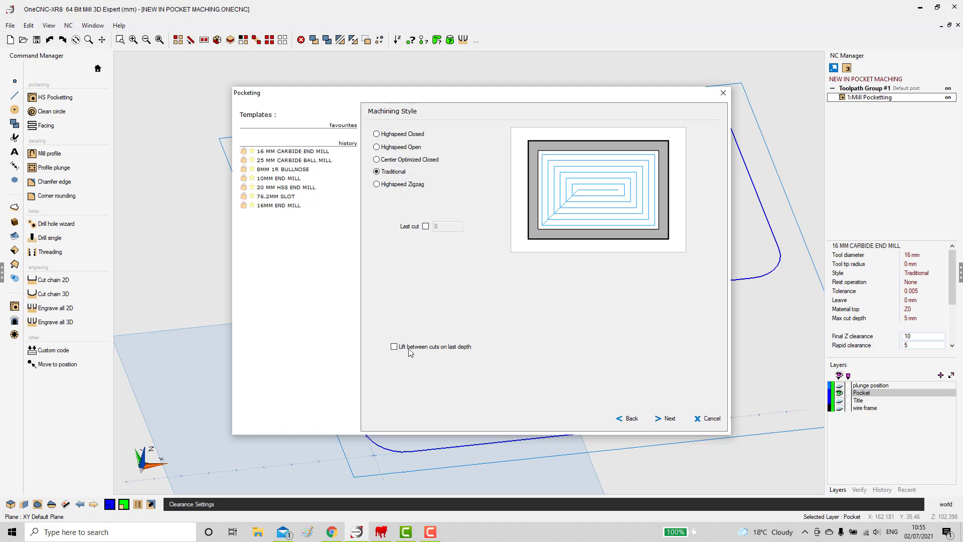
- Accept the remaining pocketing settings and regenerate the Traditional toolpath without a last cut or lifting between cuts
{"action": "left_click", "coordinate": [669, 420]}
{"action": "left_click", "coordinate": [669, 420]}
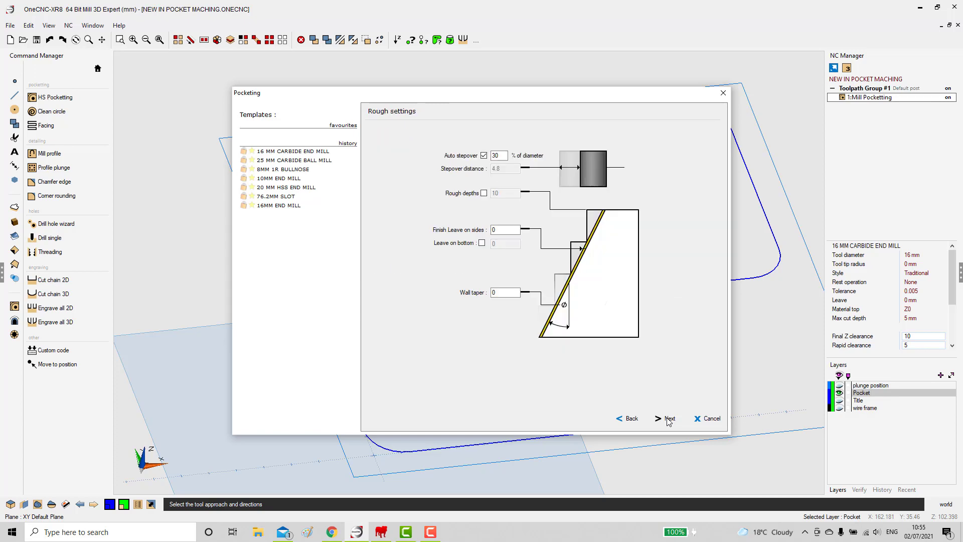
{"action": "left_click", "coordinate": [668, 420]}
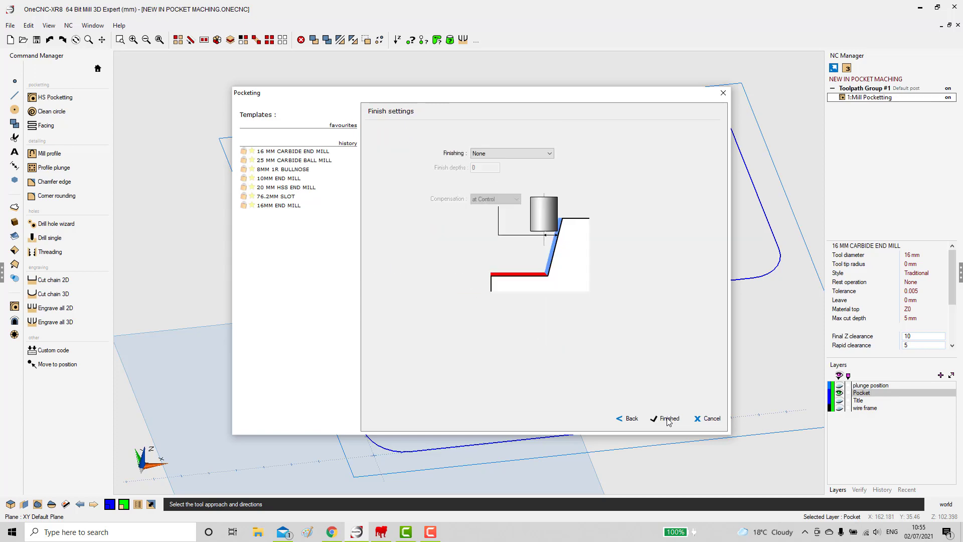
{"action": "left_click", "coordinate": [668, 419]}
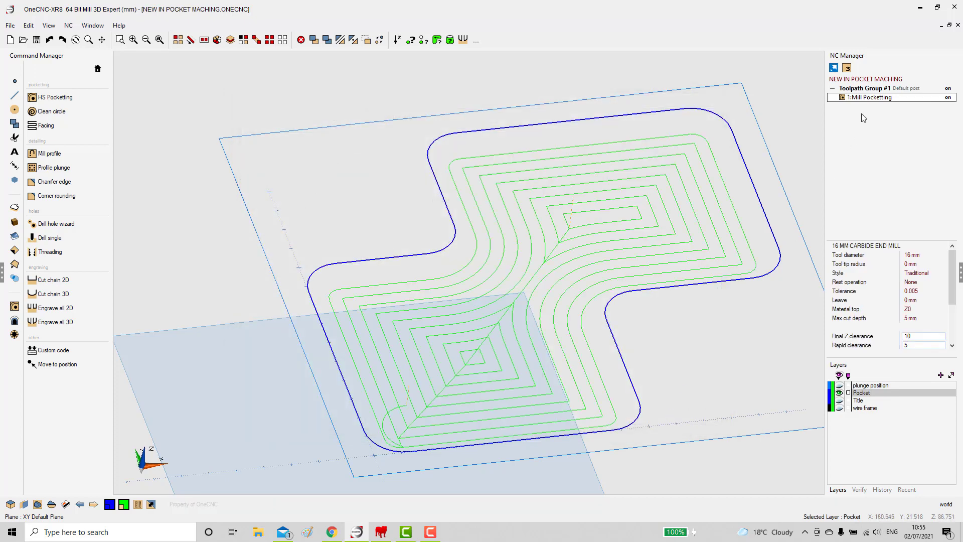
- Backplot the Mill Pocketting operation and get a close view of the toolpath in the lower pocket area
{"action": "right_click", "coordinate": [861, 102]}
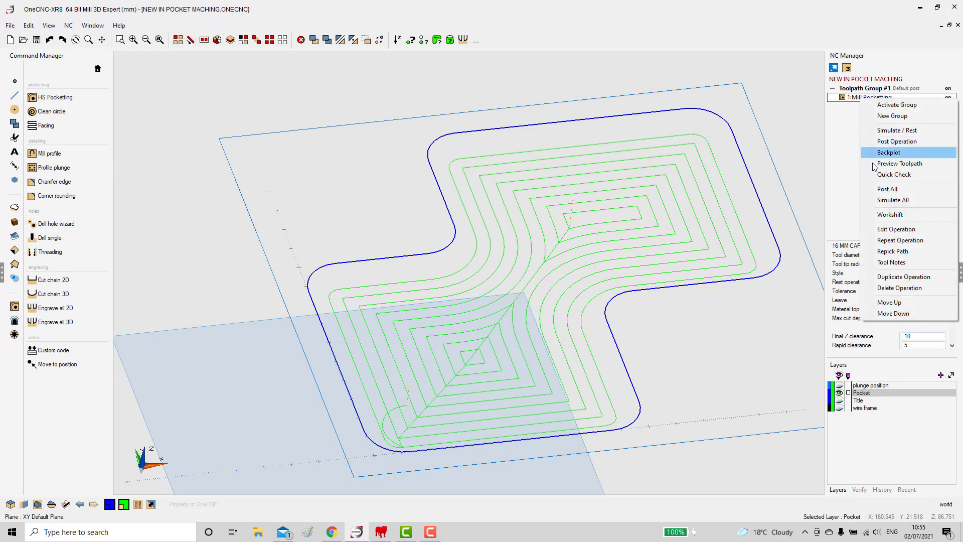
{"action": "left_click", "coordinate": [891, 157]}
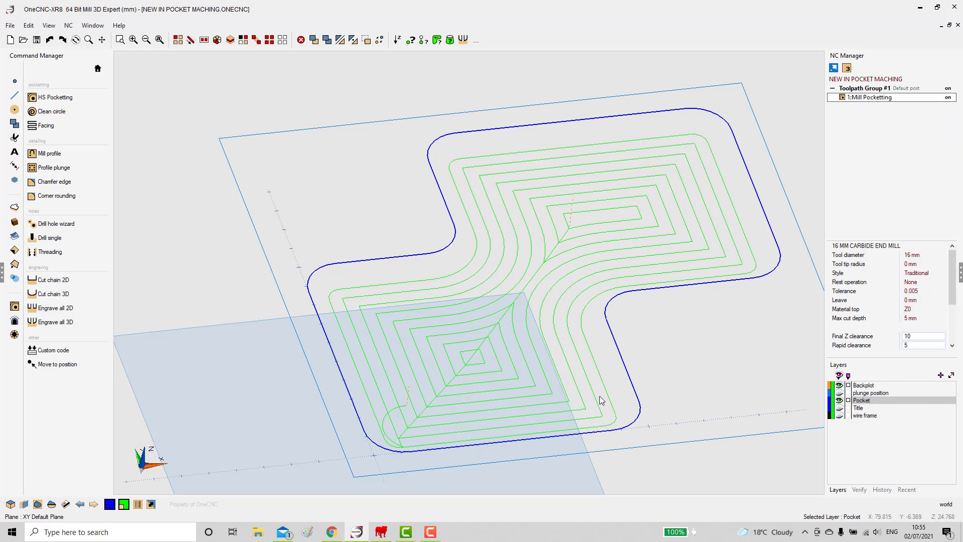
{"action": "middle_click_drag", "start_coordinate": [601, 400], "coordinate": [434, 420]}
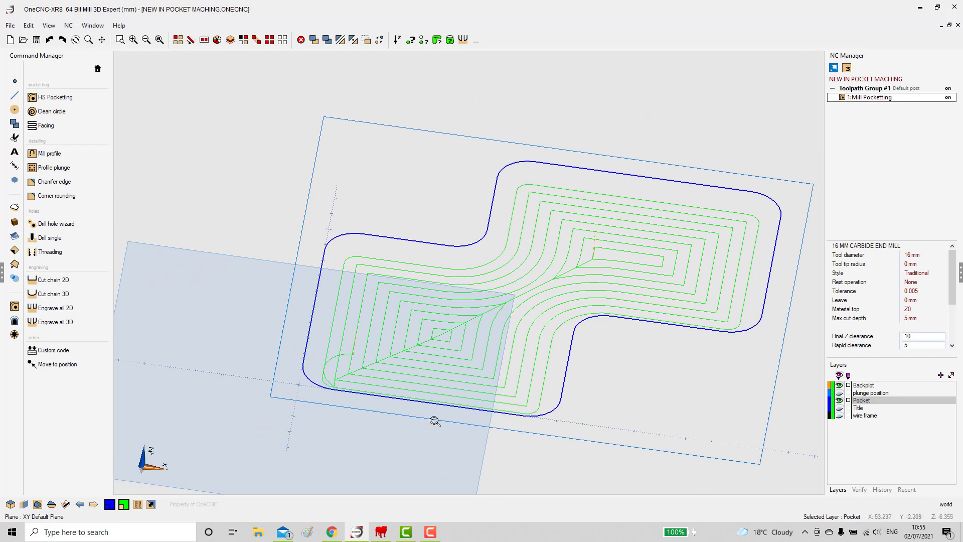
{"action": "scroll", "coordinate": [447, 333], "scroll_direction": "up", "scroll_amount": 6}
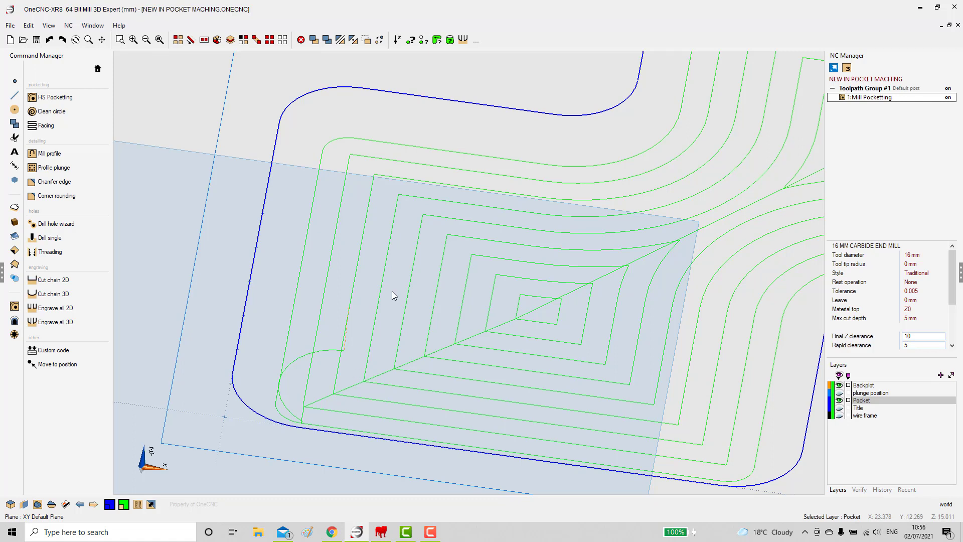
- Verify the diagonal connecting lines between the backplotted pocket passes for their start and end Z values
{"action": "left_click", "coordinate": [412, 44]}
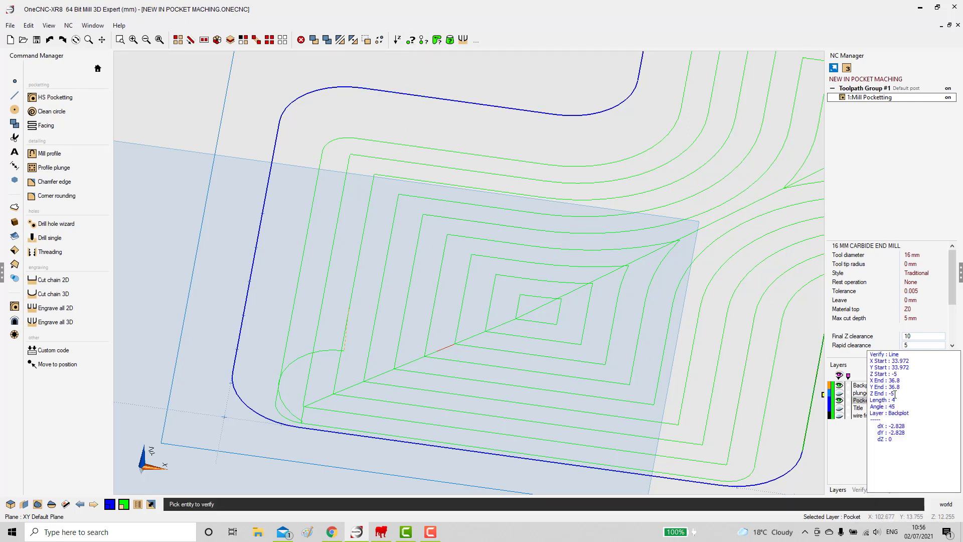
{"action": "left_click", "coordinate": [415, 359]}
{"action": "left_click", "coordinate": [358, 385]}
{"action": "scroll", "coordinate": [441, 286], "scroll_direction": "down", "scroll_amount": 5}
{"action": "middle_click_drag", "start_coordinate": [380, 419], "coordinate": [373, 419]}
{"action": "key", "text": "Escape"}
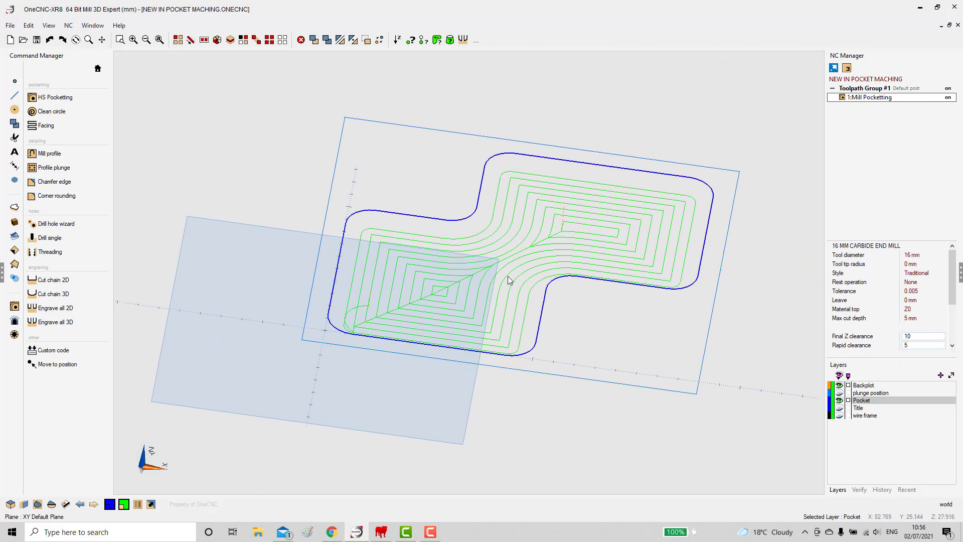
- Delete the backplotted toolpath geometry on the Backplot layer
{"action": "left_click", "coordinate": [848, 386]}
{"action": "left_click", "coordinate": [301, 40]}
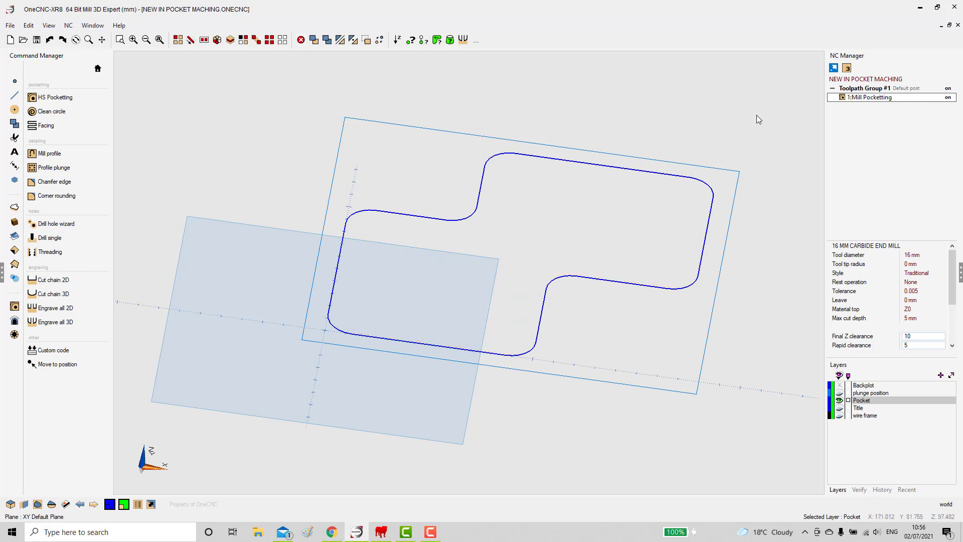
- Edit the Mill Pocketting operation to lift between cuts on the last depth, and regenerate the Traditional toolpath
{"action": "right_click", "coordinate": [856, 98]}
{"action": "left_click", "coordinate": [863, 228]}
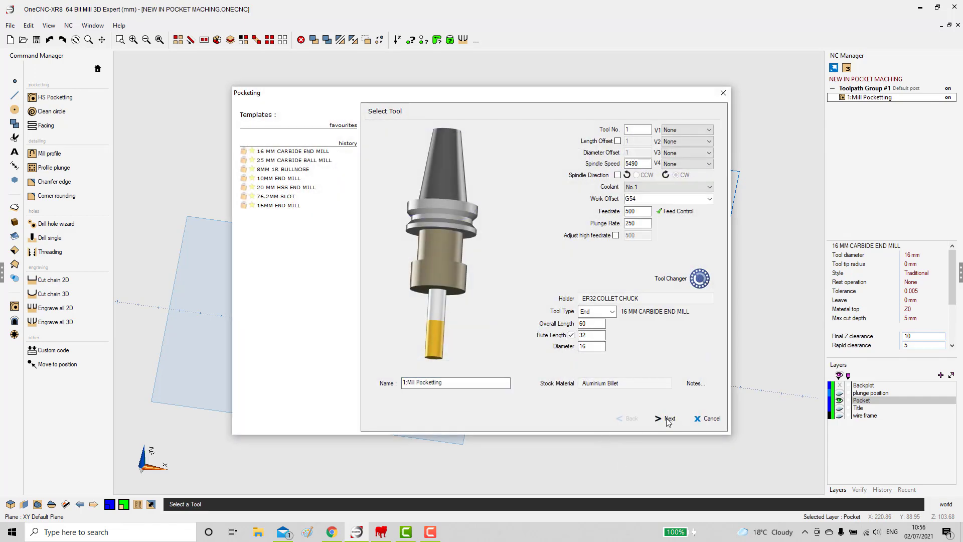
{"action": "left_click", "coordinate": [668, 420]}
{"action": "left_click", "coordinate": [667, 419]}
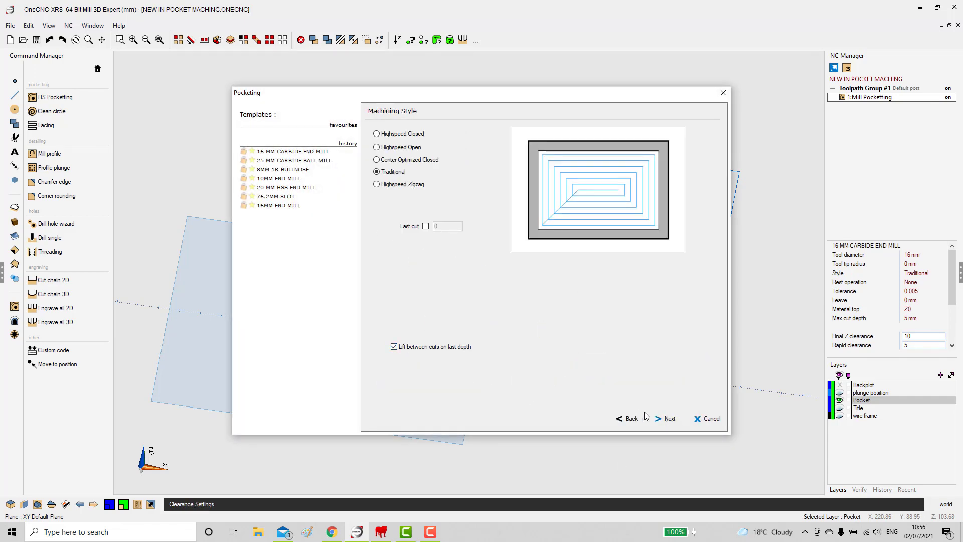
{"action": "left_click", "coordinate": [670, 419]}
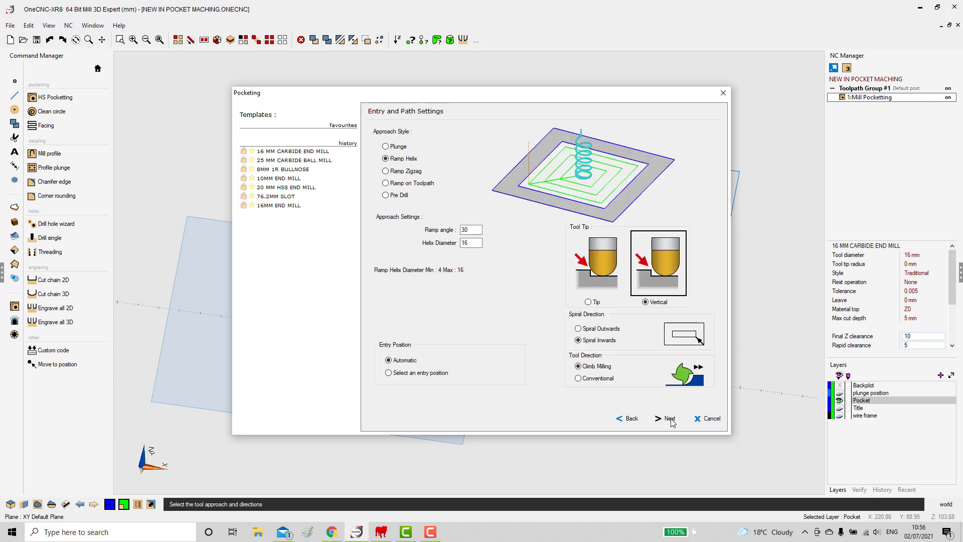
{"action": "left_click", "coordinate": [670, 419]}
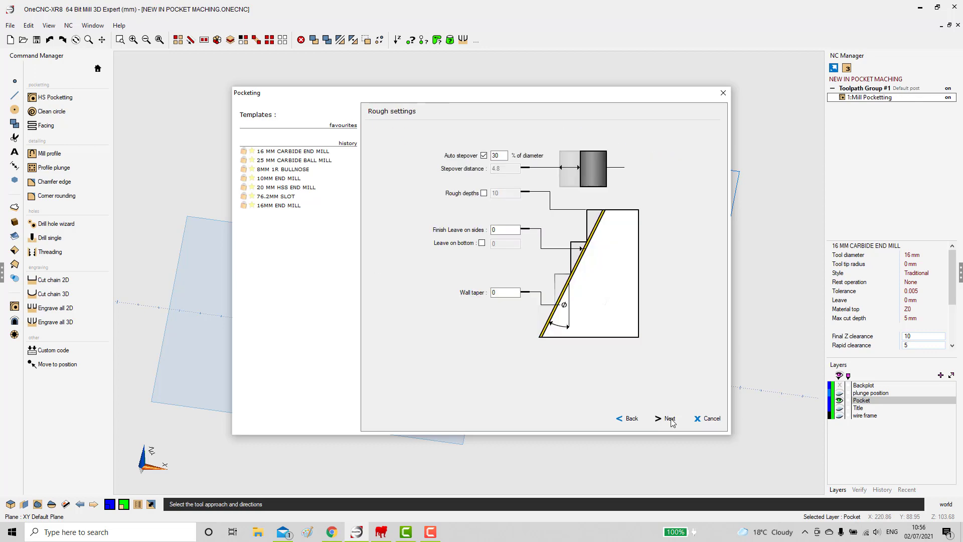
{"action": "left_click", "coordinate": [670, 420]}
{"action": "left_click", "coordinate": [670, 419]}
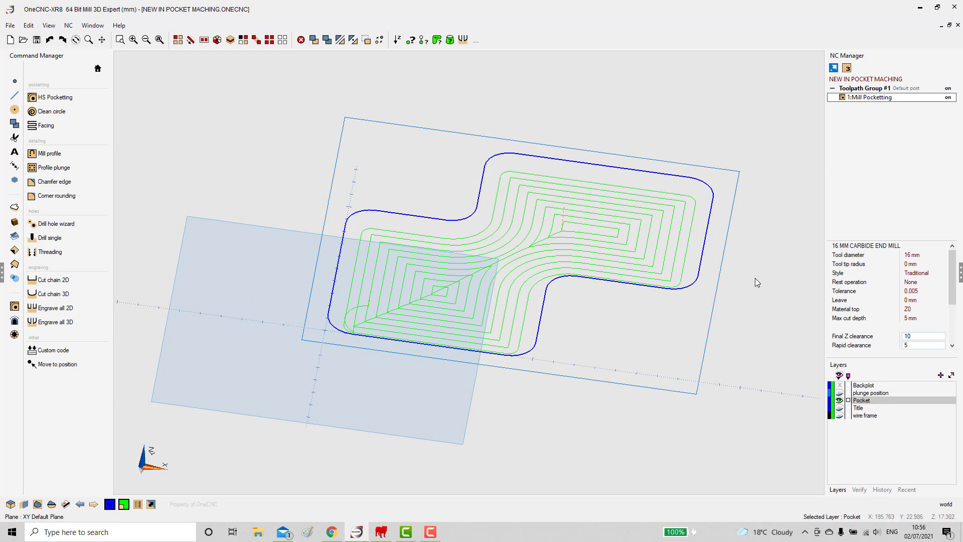
- Backplot the edited Mill Pocketting operation and examine the connecting moves between neighbouring passes close up from a low angle
{"action": "right_click", "coordinate": [861, 102]}
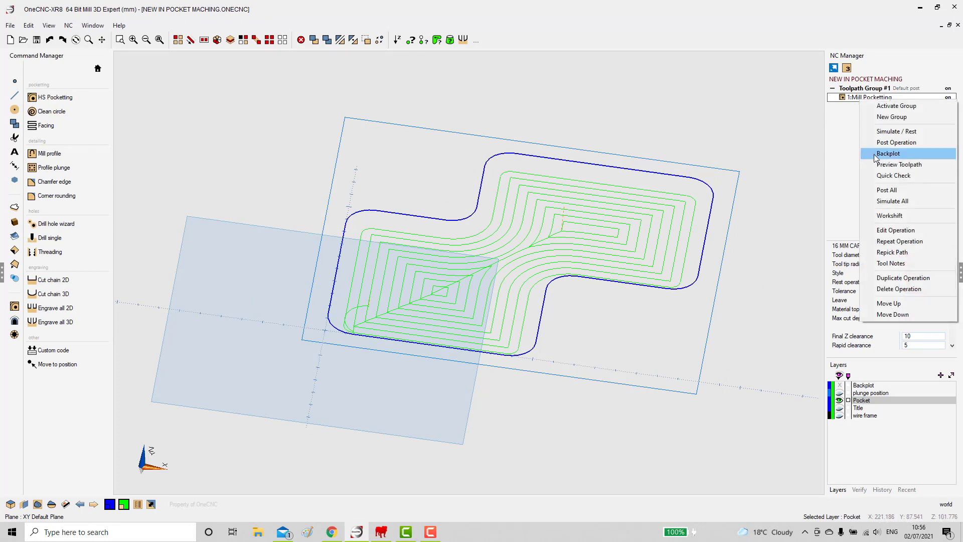
{"action": "left_click", "coordinate": [883, 155]}
{"action": "middle_click_drag", "start_coordinate": [346, 350], "coordinate": [341, 330]}
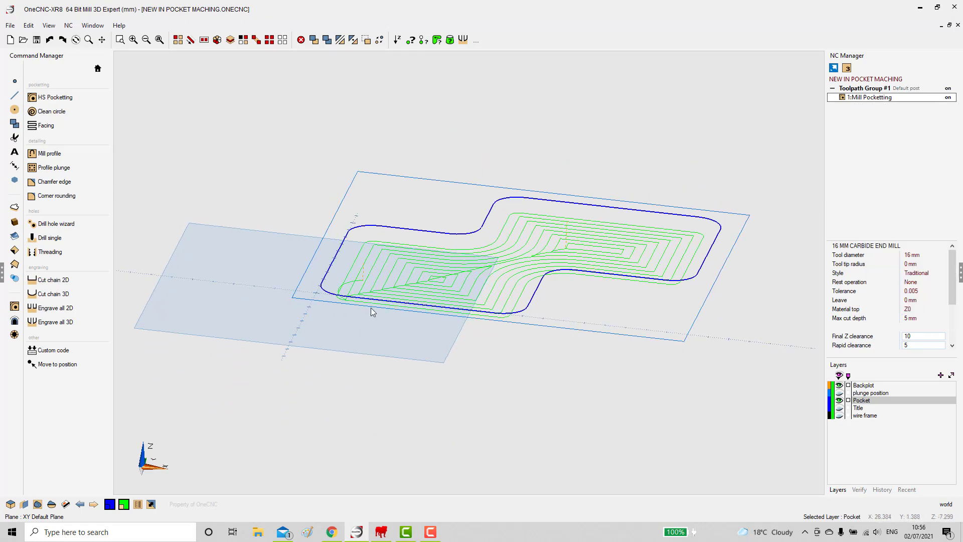
{"action": "scroll", "coordinate": [382, 296], "scroll_direction": "up", "scroll_amount": 3}
{"action": "scroll", "coordinate": [398, 283], "scroll_direction": "up", "scroll_amount": 6}
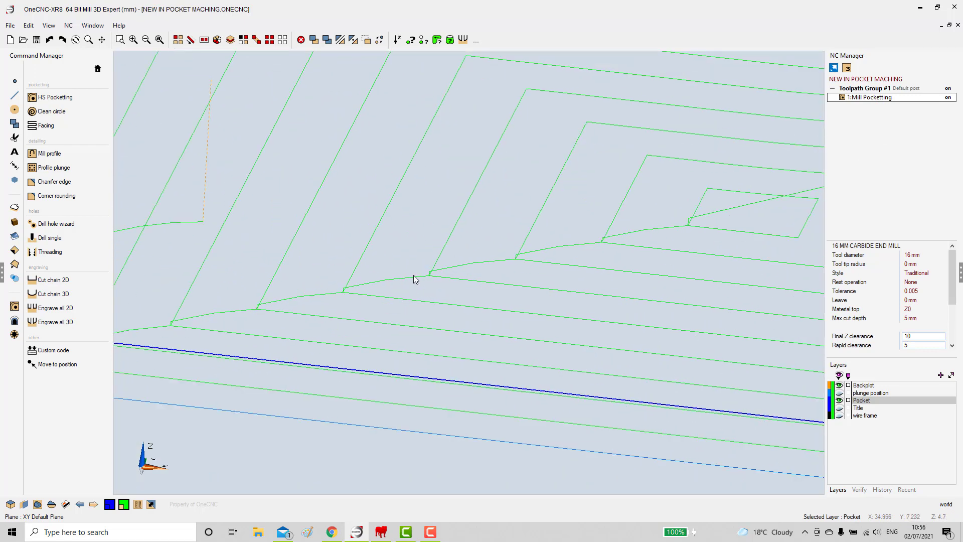
{"action": "middle_click_drag", "start_coordinate": [384, 269], "coordinate": [381, 267]}
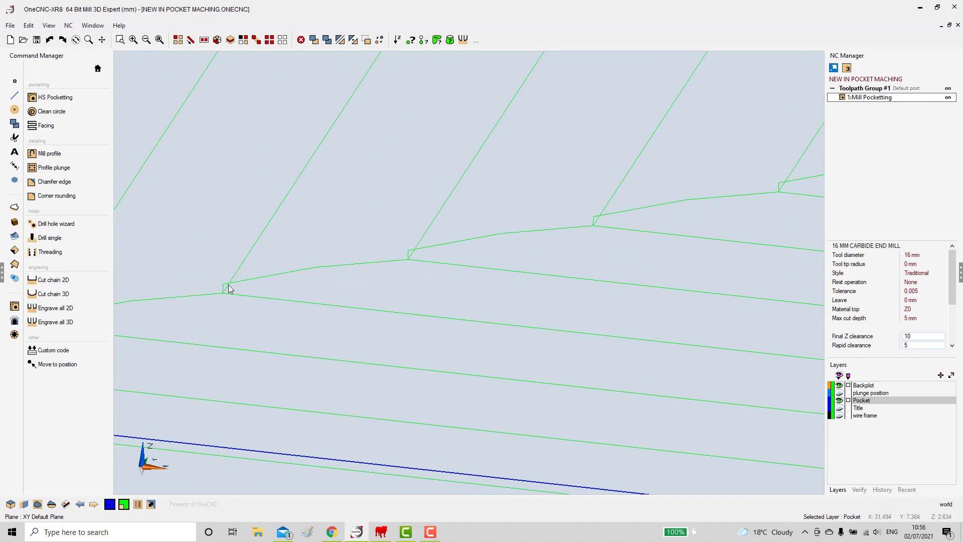
{"action": "scroll", "coordinate": [383, 301], "scroll_direction": "down", "scroll_amount": 4}
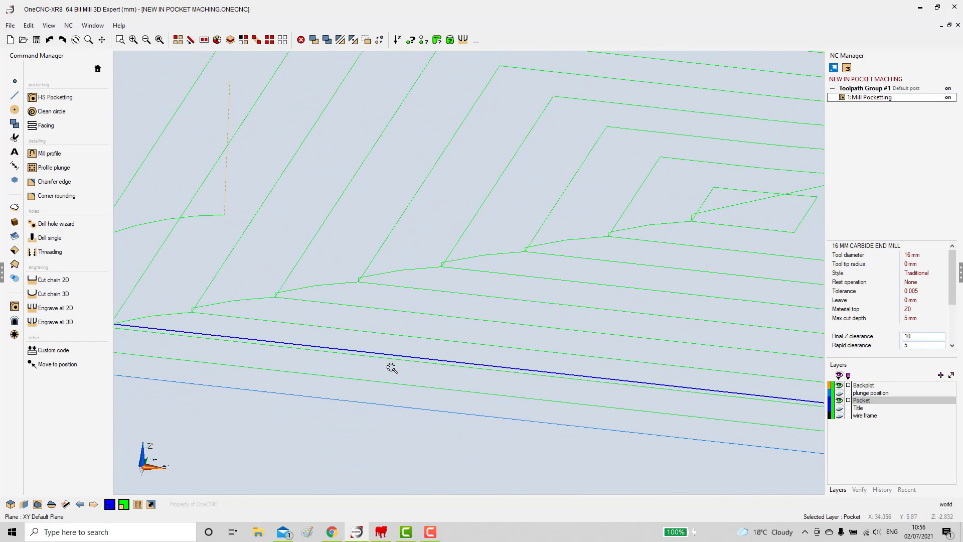
{"action": "middle_click_drag", "start_coordinate": [391, 368], "coordinate": [452, 372]}
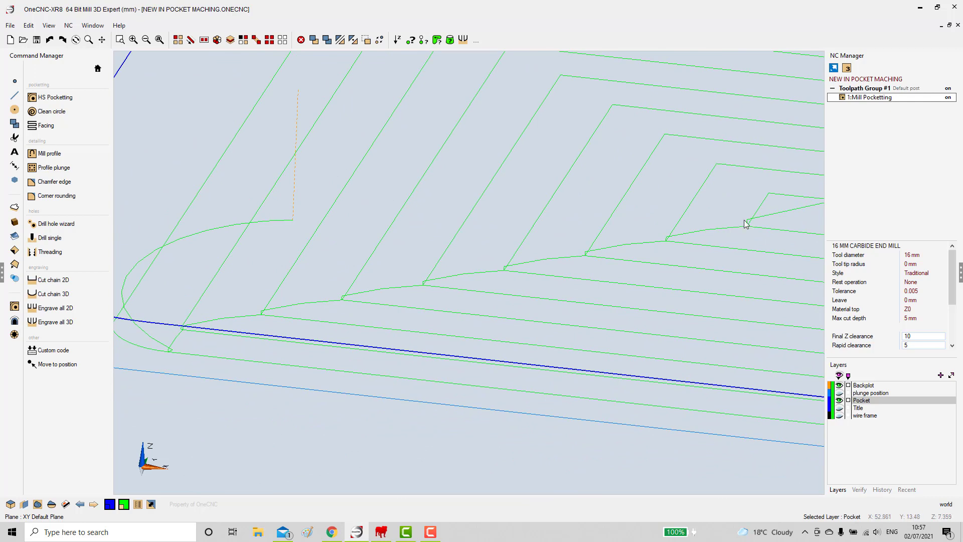